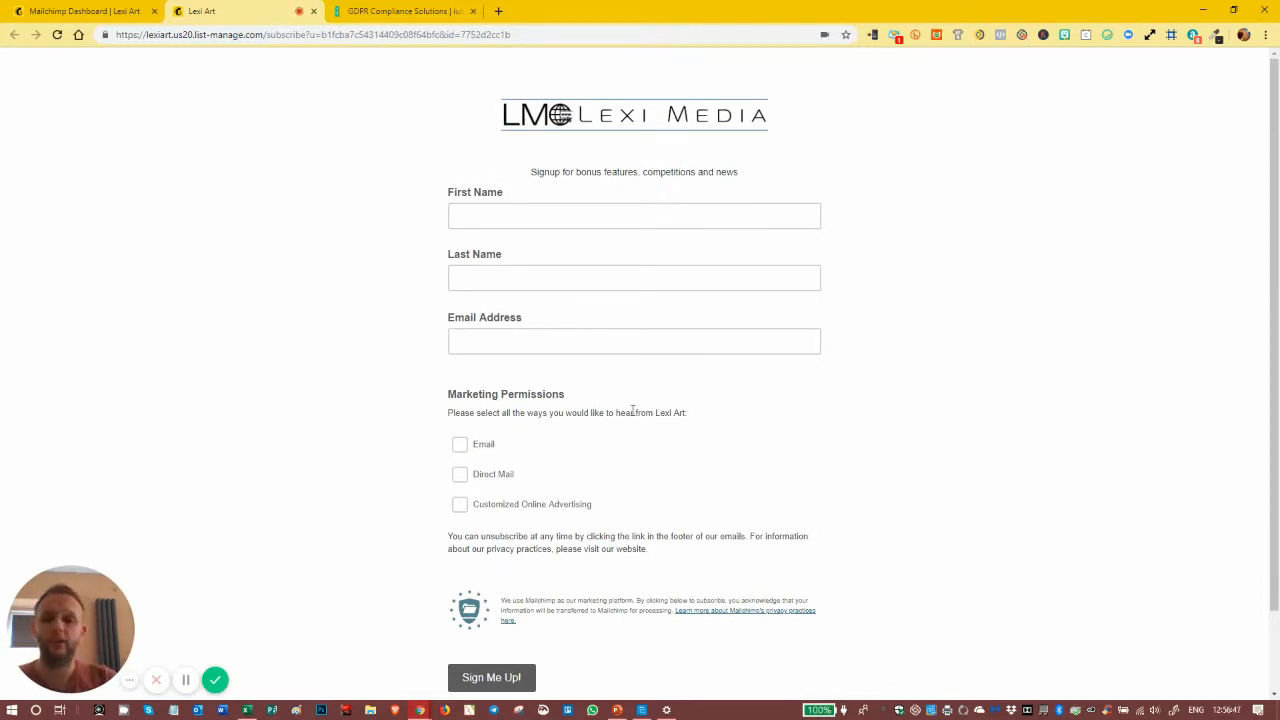
# - Review the Lexi Art signup form, including its name and email fields and the Marketing Permissions options
pyautogui.scroll(-1, 615, 376)
pyautogui.scroll(1, 611, 380)
pyautogui.scroll(-1, 612, 382)
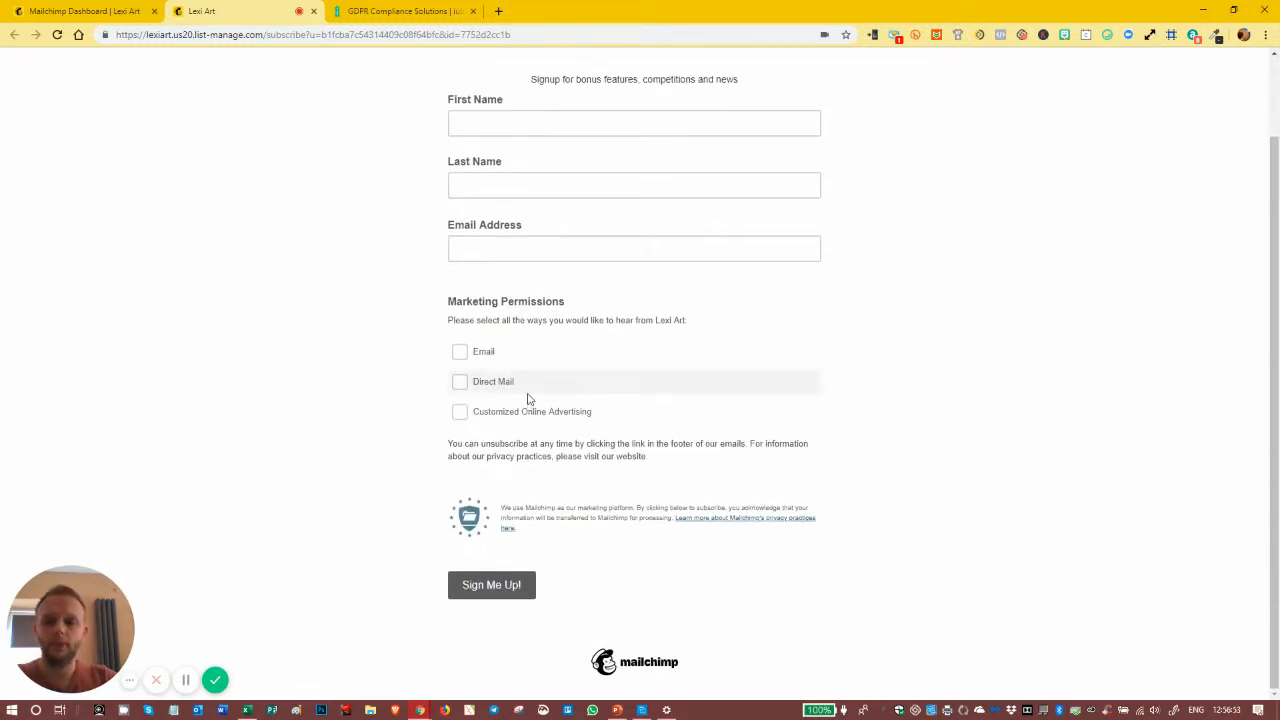
pyautogui.scroll(2, 560, 405)
pyautogui.scroll(-1, 606, 412)
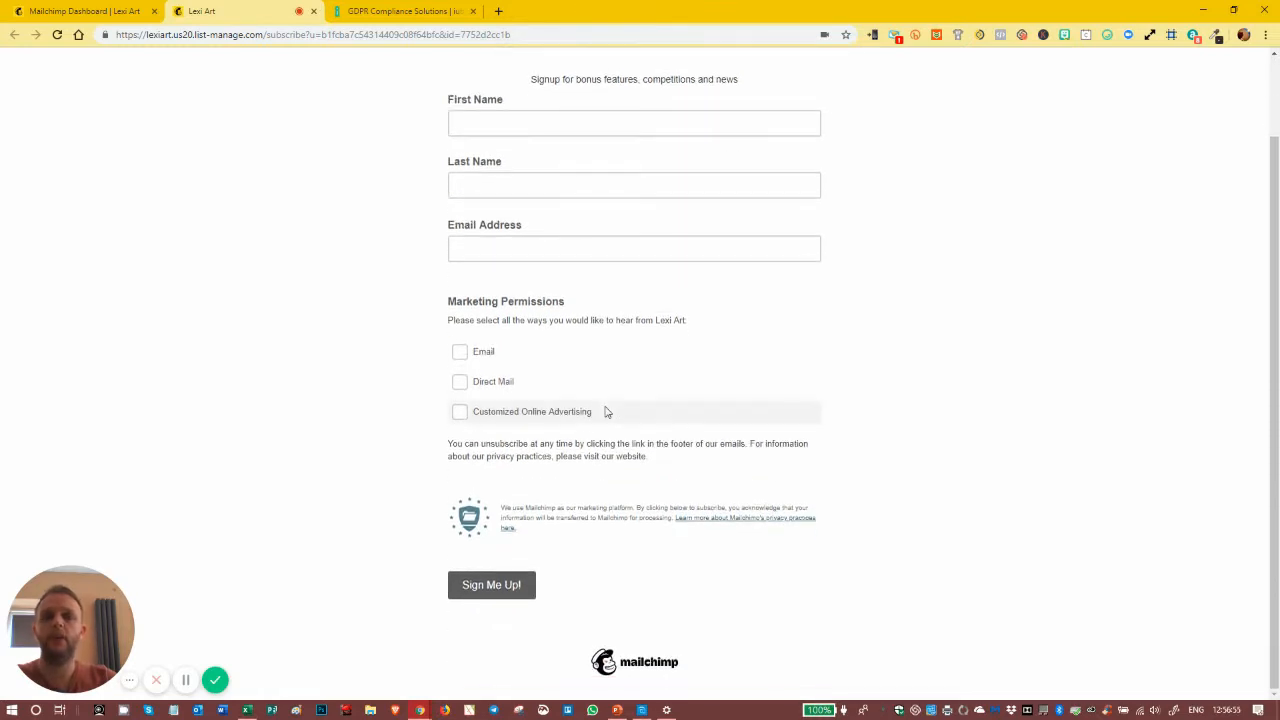
pyautogui.scroll(1, 605, 412)
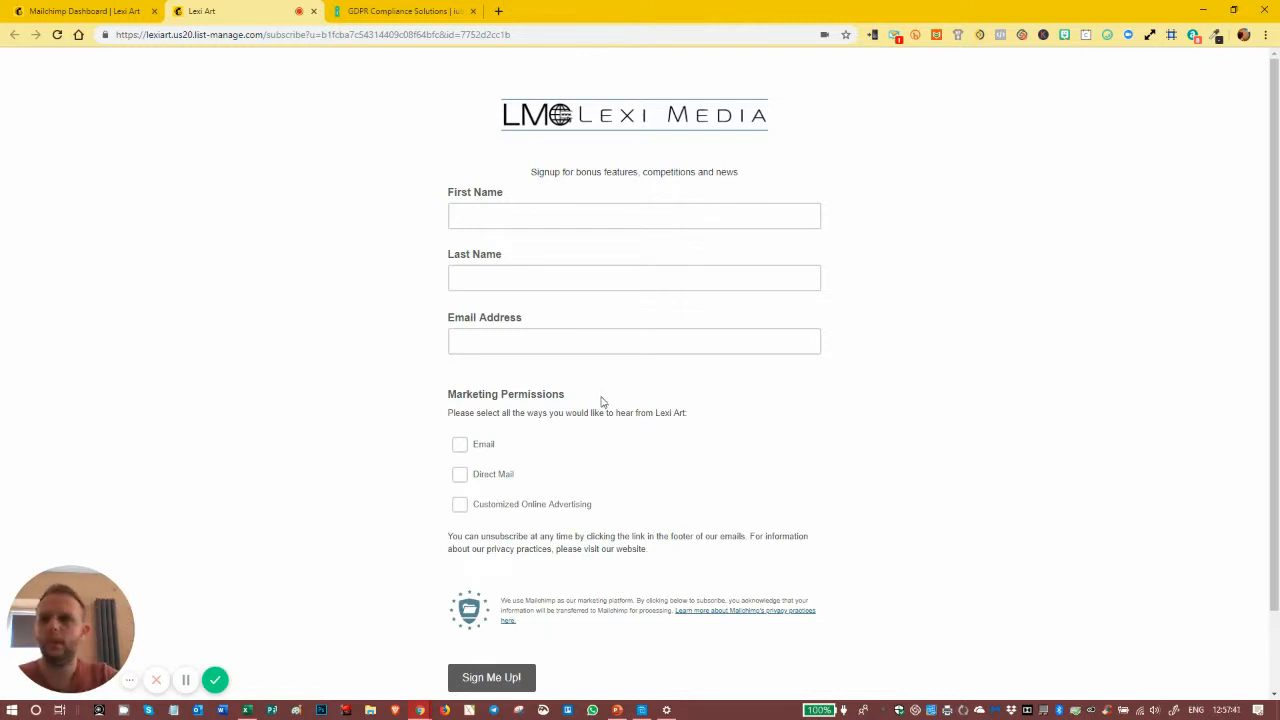
# - Switch to the Mailchimp dashboard and open the Lexi Art audience's name and campaign defaults settings
pyautogui.click(90, 11)
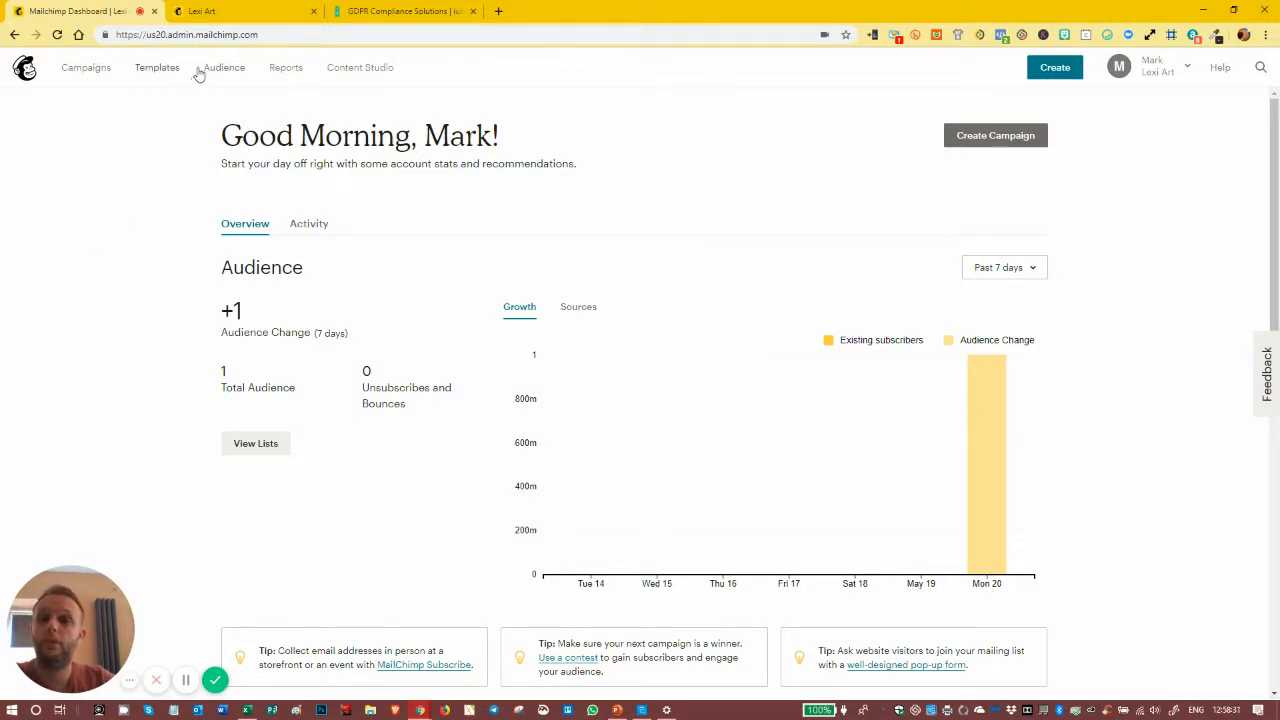
pyautogui.click(241, 80)
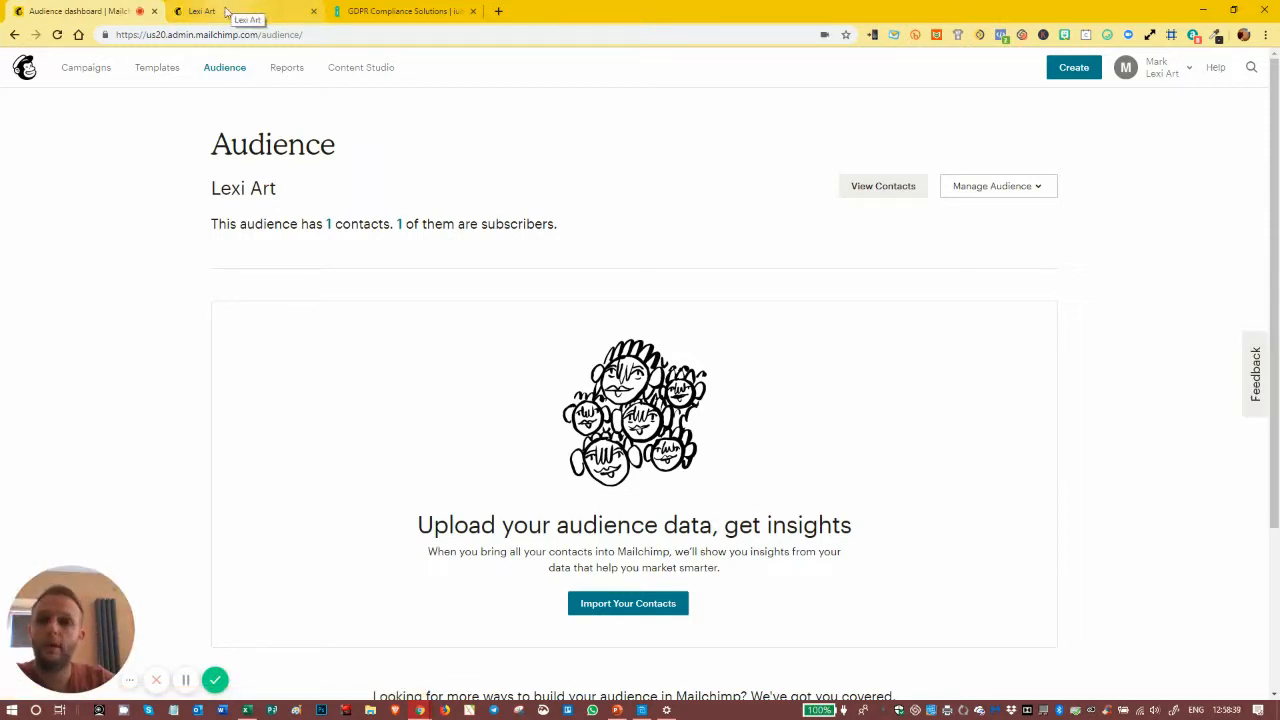
pyautogui.click(1035, 190)
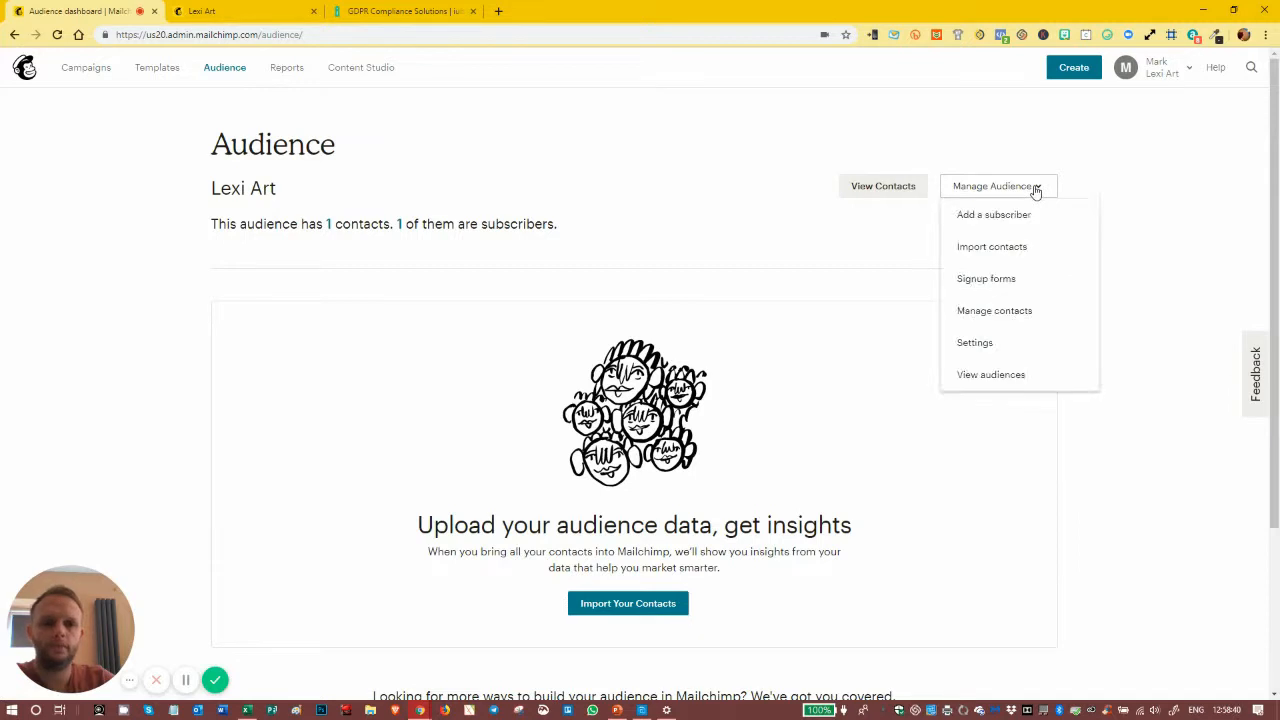
pyautogui.click(994, 279)
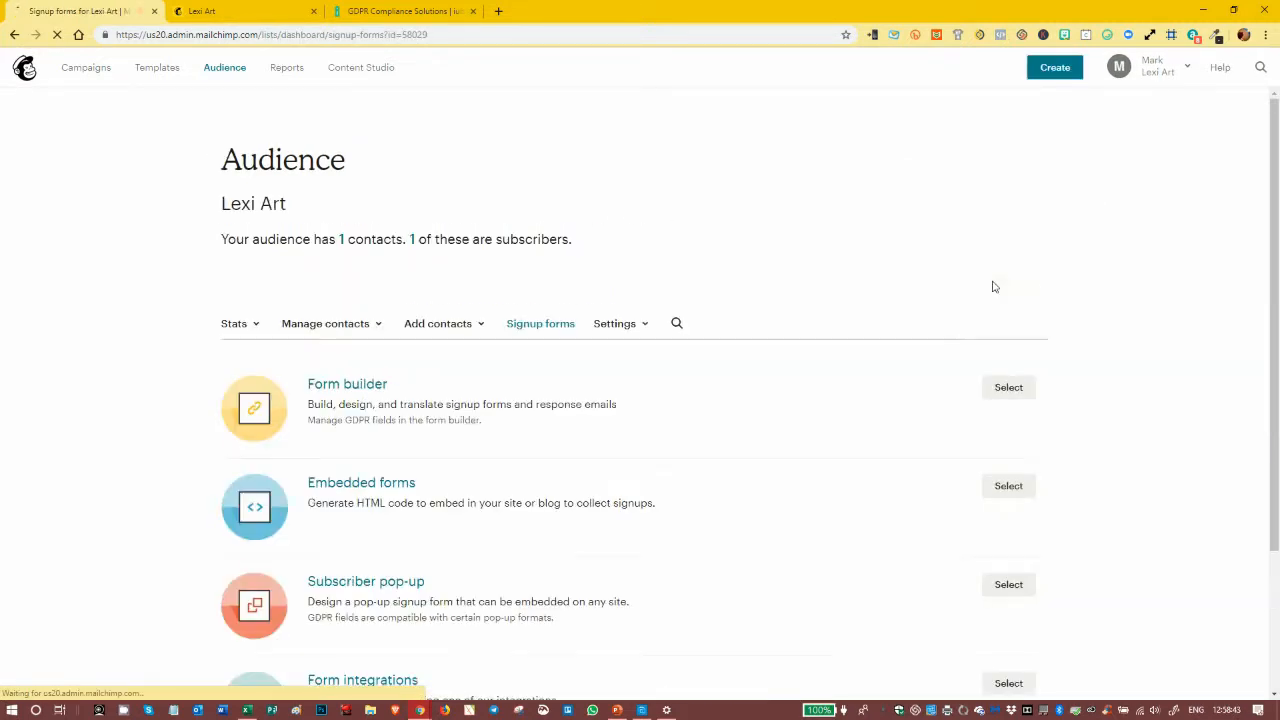
pyautogui.click(616, 326)
pyautogui.click(622, 358)
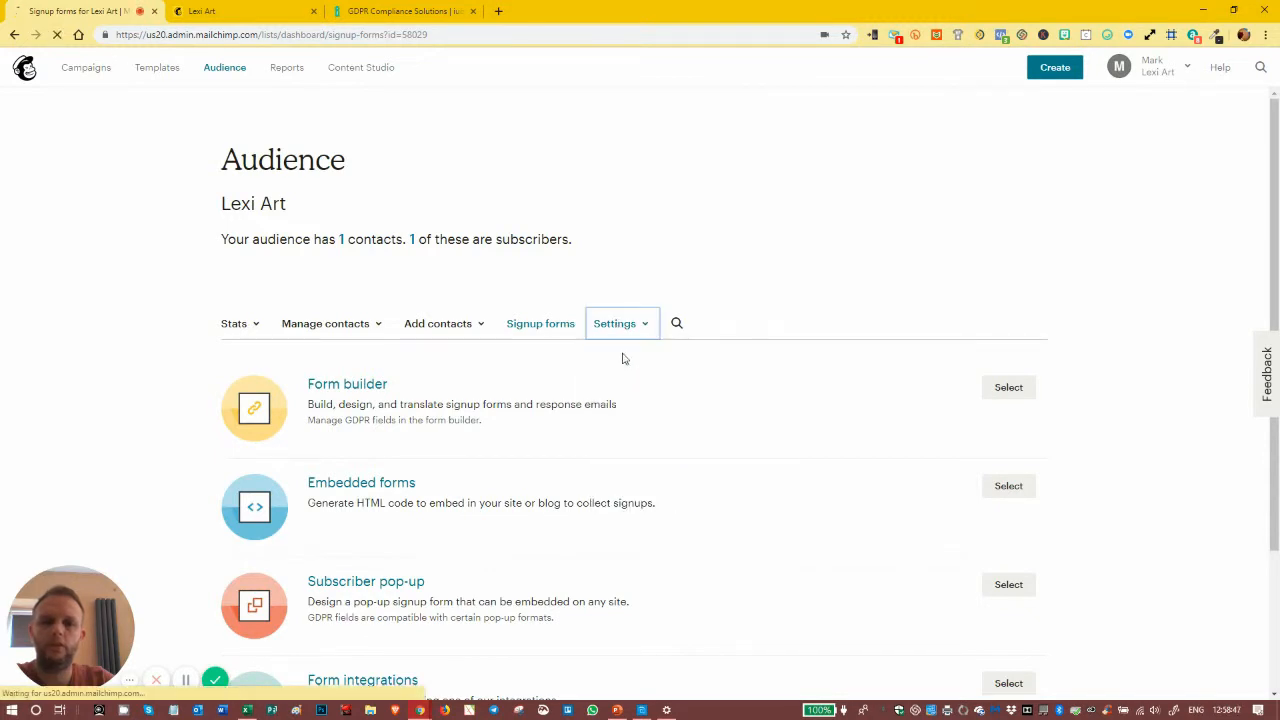
# - Disable the GDPR fields in the audience's form settings and save the defaults
pyautogui.scroll(-4, 606, 343)
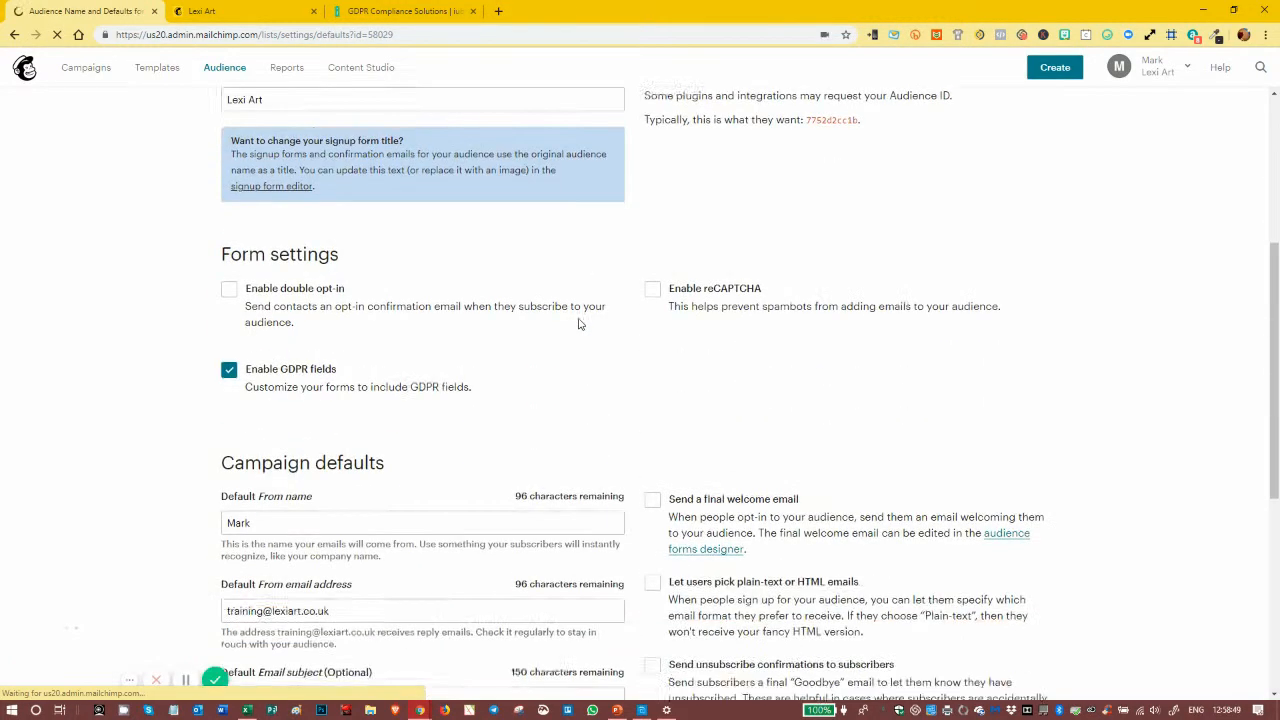
pyautogui.click(229, 250)
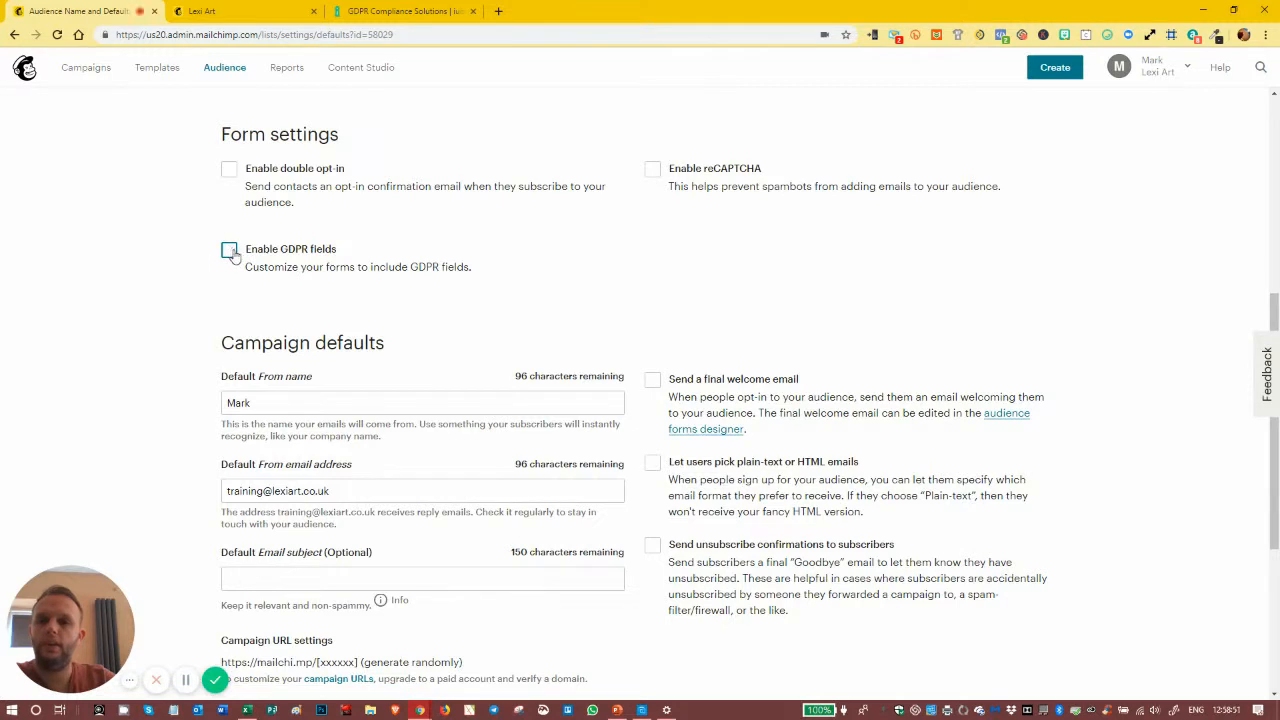
pyautogui.click(197, 10)
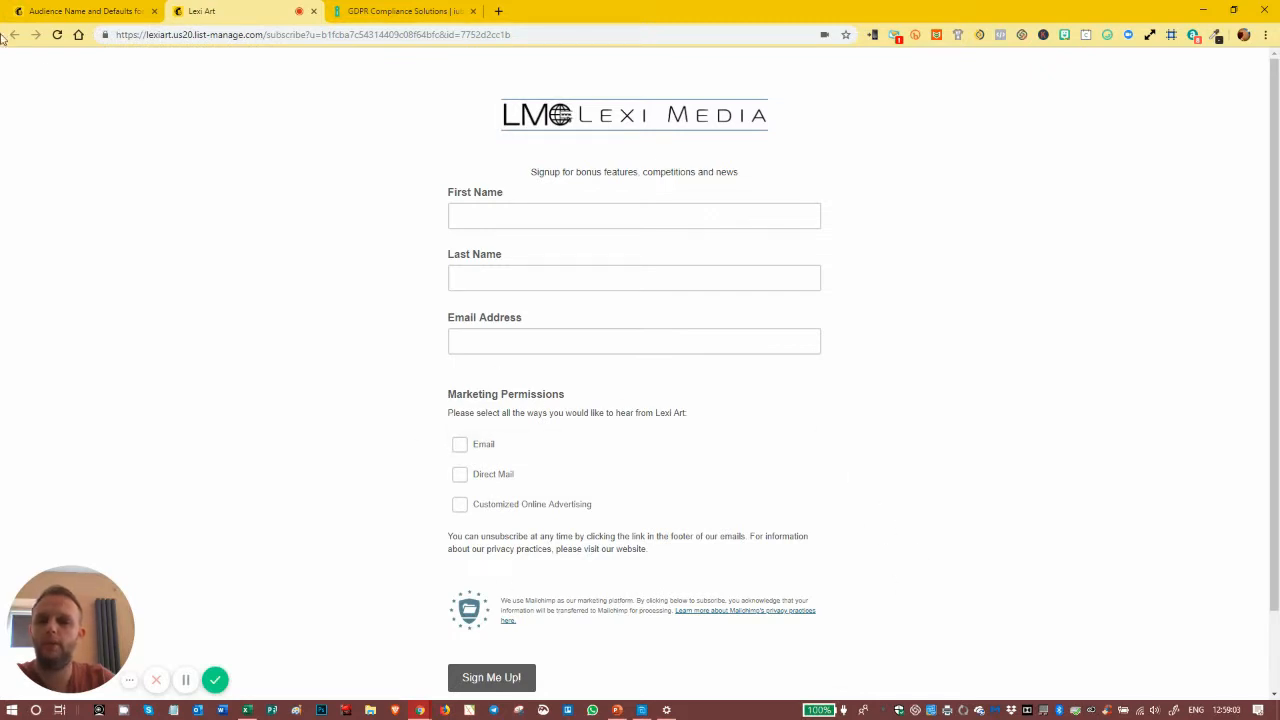
pyautogui.click(85, 11)
pyautogui.scroll(-3, 288, 600)
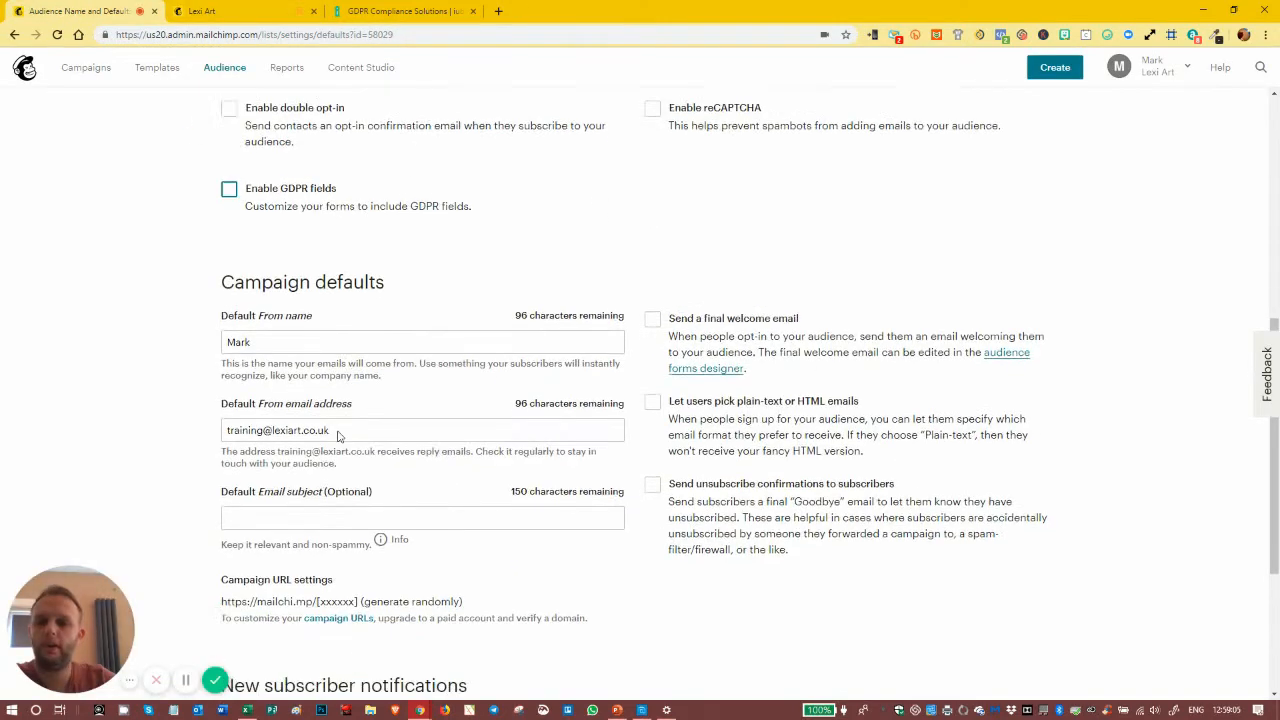
pyautogui.click(288, 661)
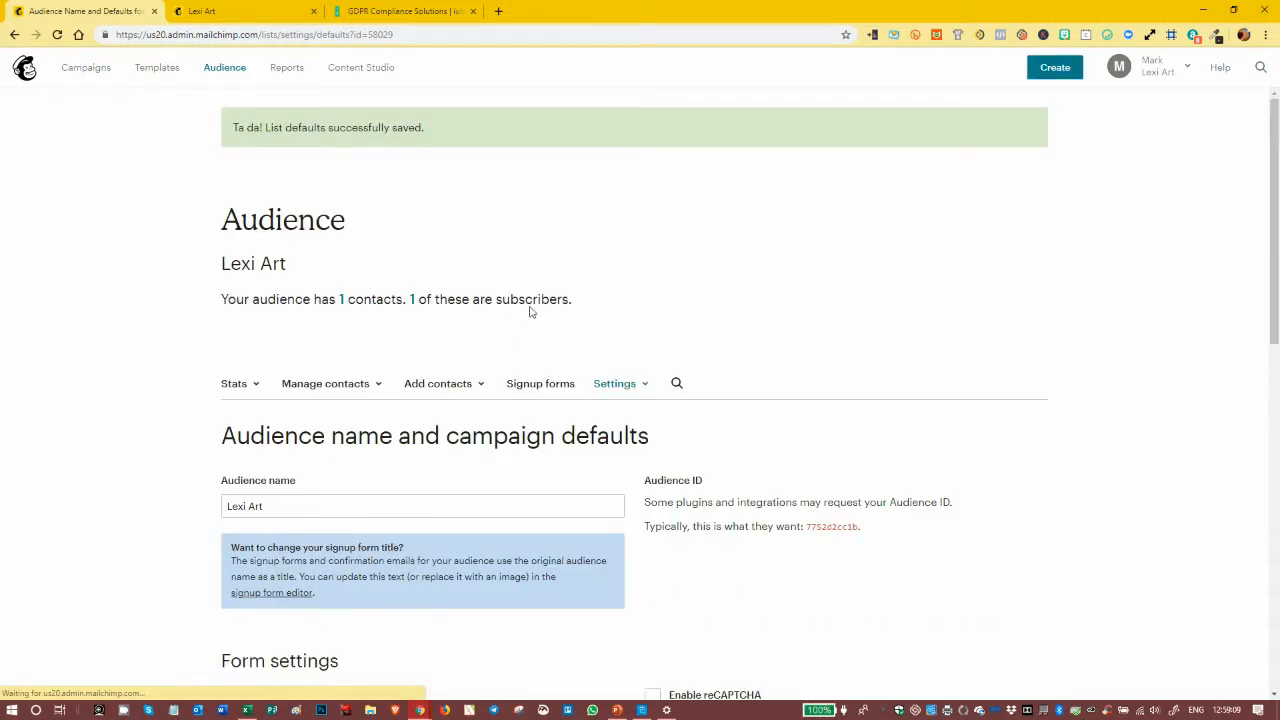
# - Open the Lexi Art signup form in the Form builder
pyautogui.click(541, 388)
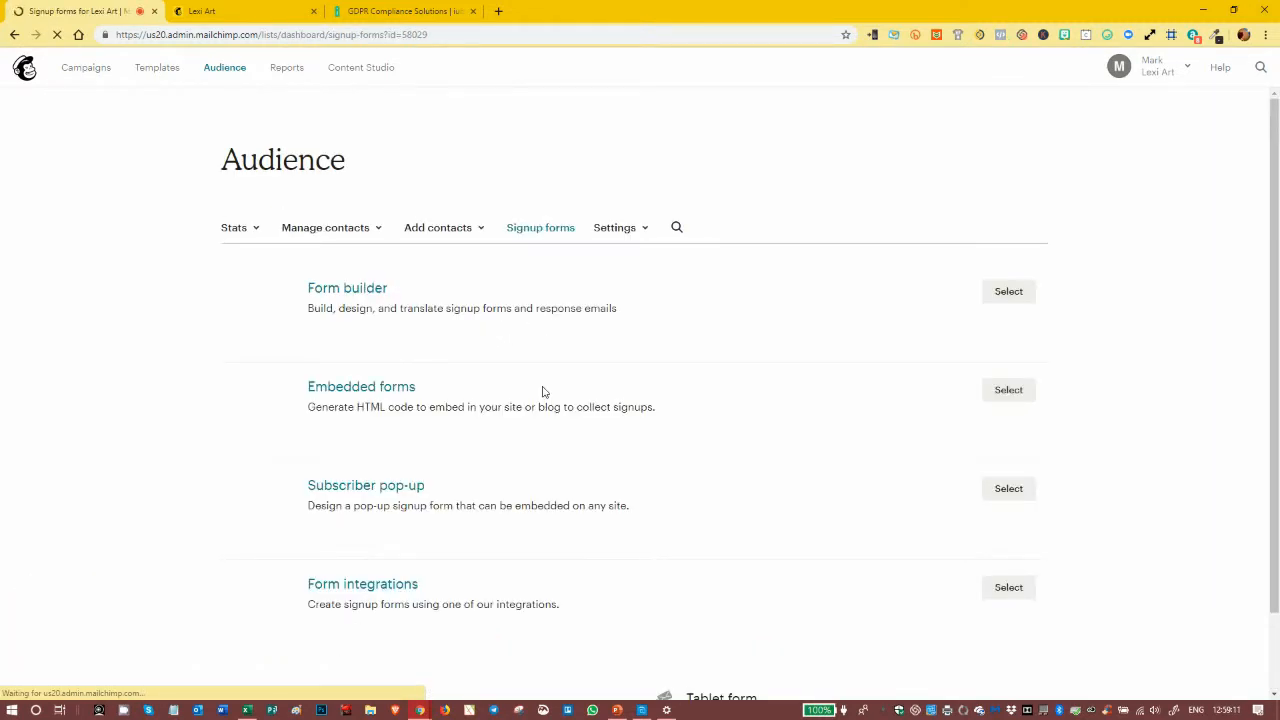
pyautogui.click(370, 387)
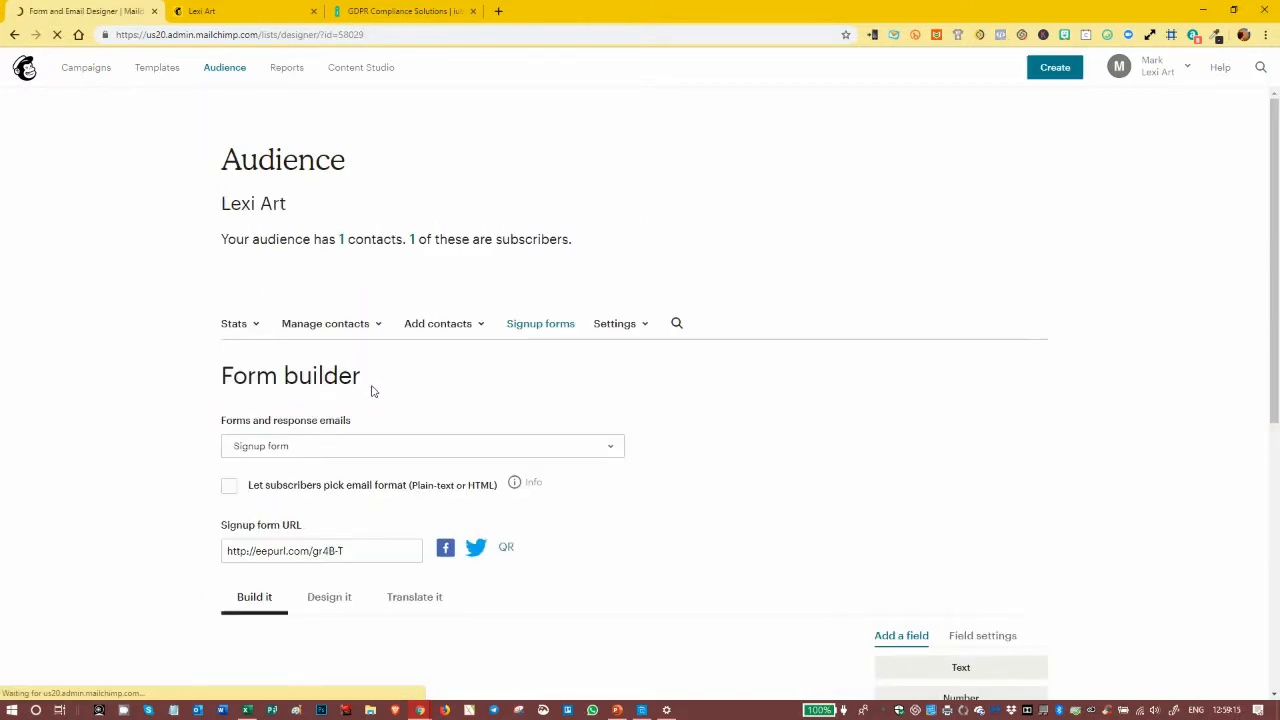
pyautogui.scroll(-5, 369, 388)
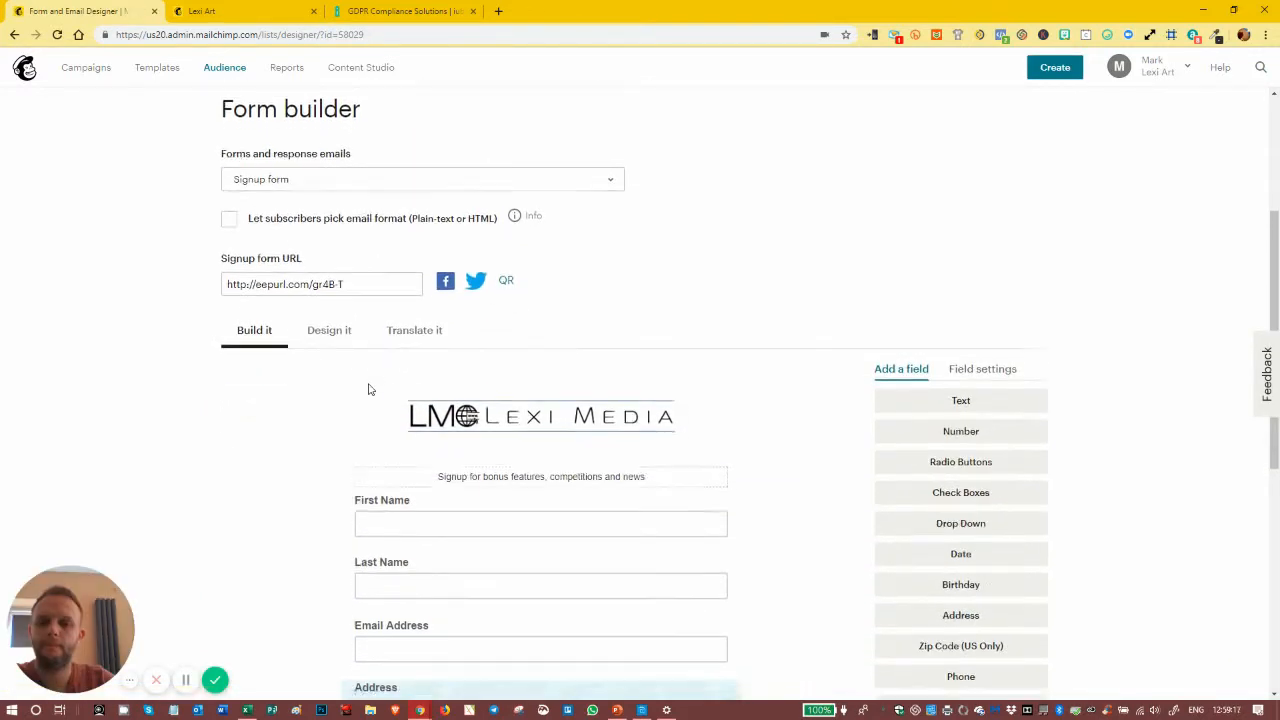
pyautogui.scroll(-1, 366, 380)
pyautogui.scroll(2, 794, 391)
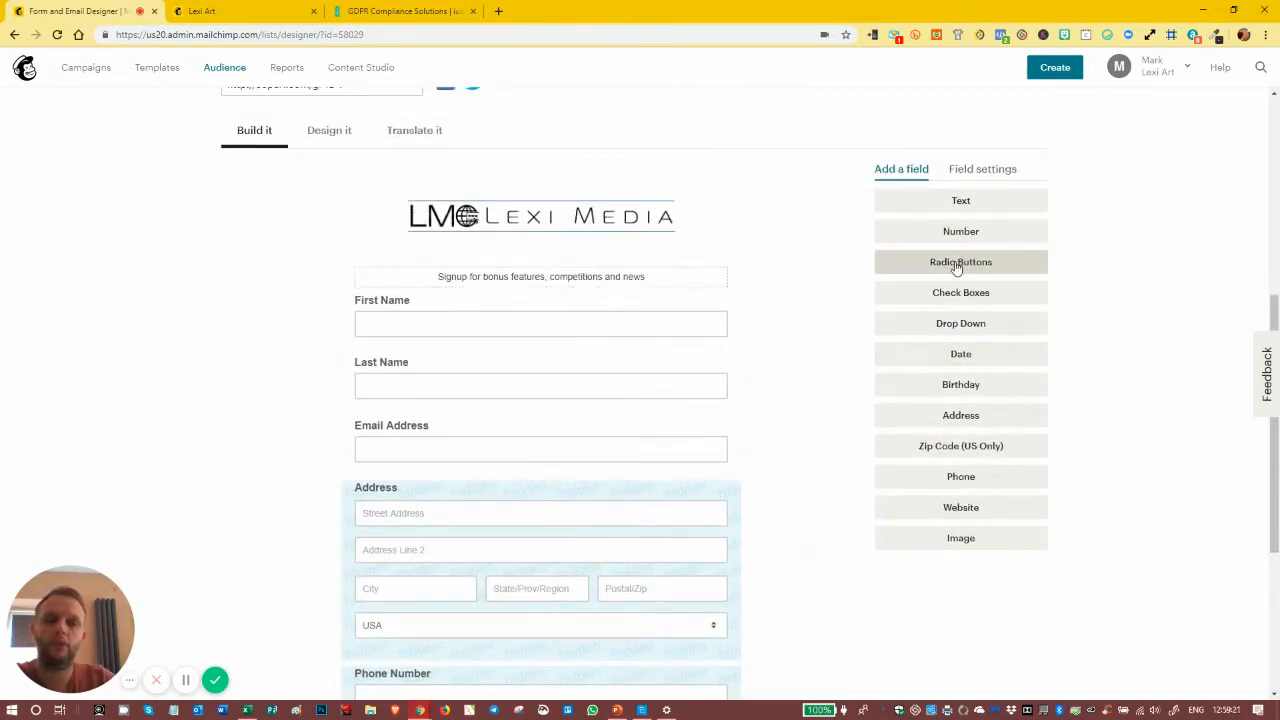
# - Add a radio buttons field to the signup form and label it "Data use agreement"
pyautogui.click(957, 263)
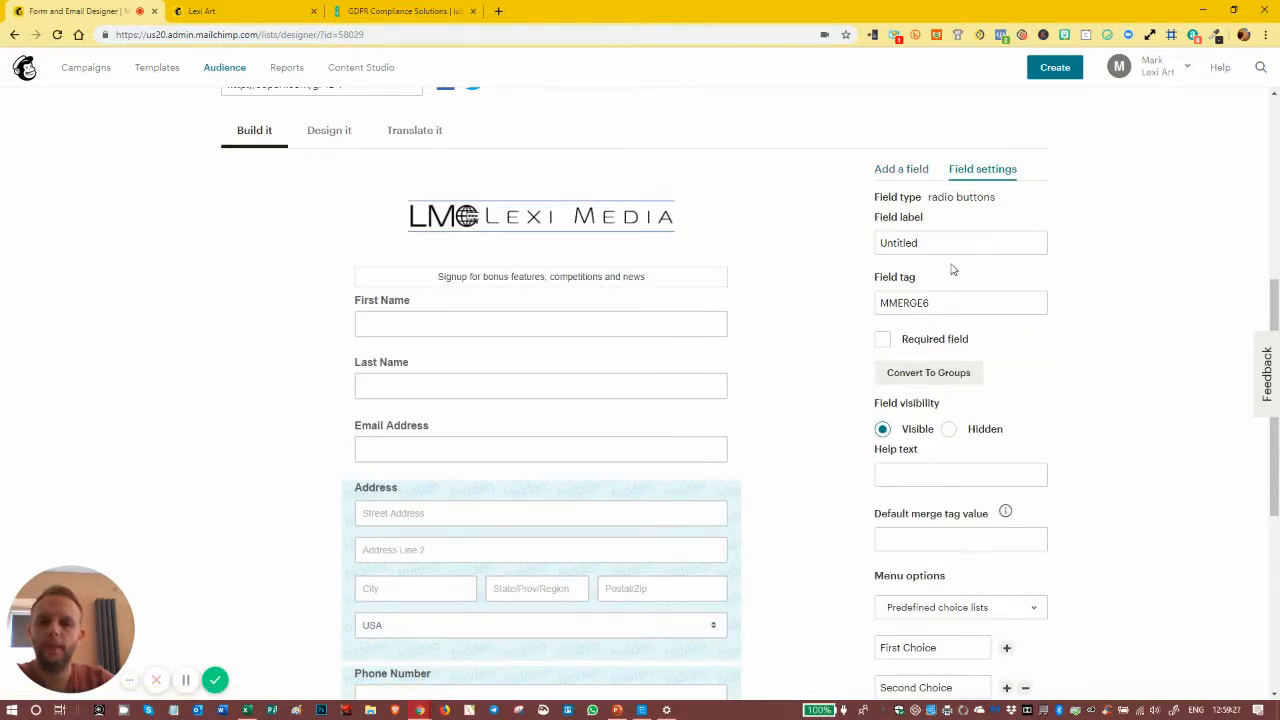
pyautogui.scroll(-3, 517, 423)
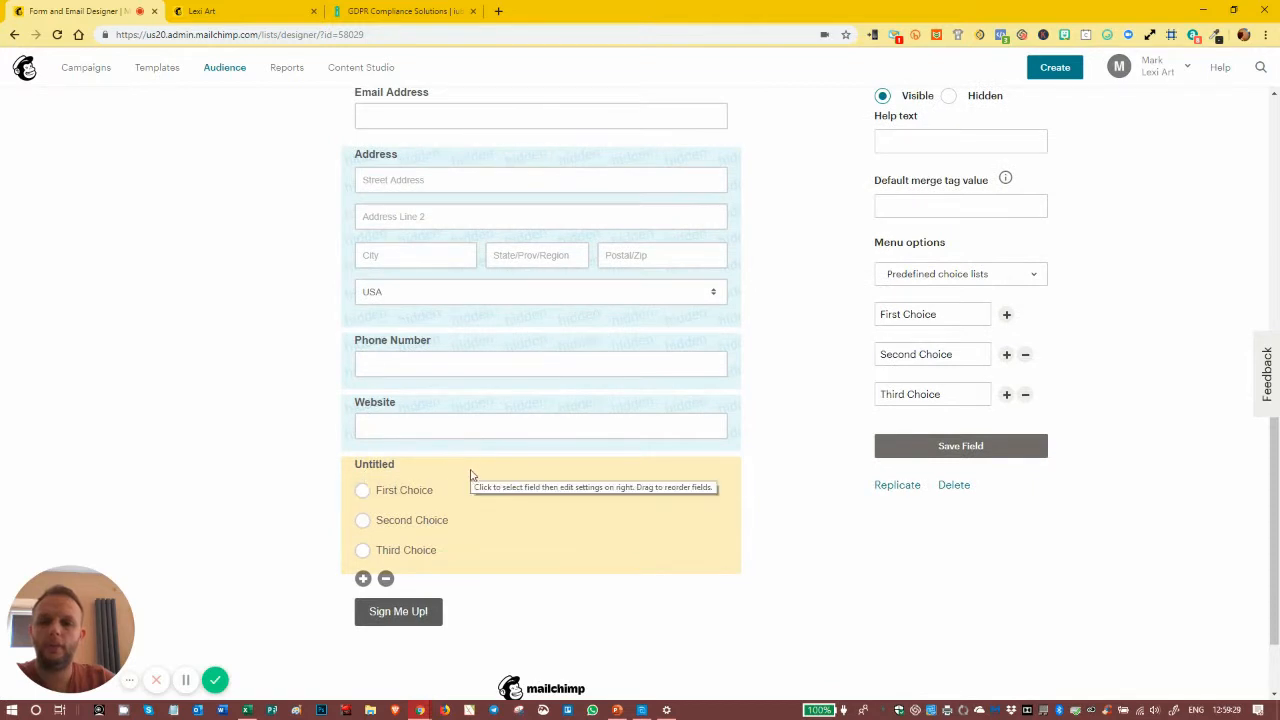
pyautogui.scroll(3, 468, 465)
pyautogui.click(926, 178)
pyautogui.hotkey('ctrl', 'a')
pyautogui.write('Dat')
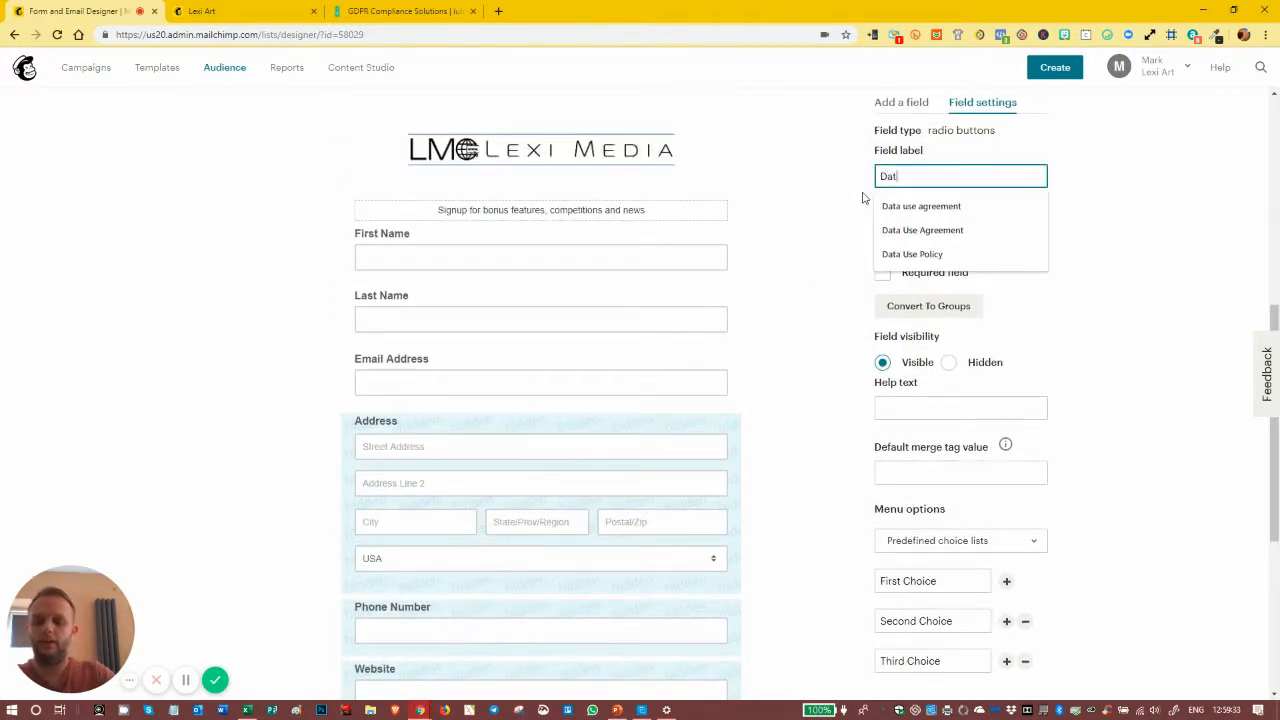
pyautogui.write('a use a')
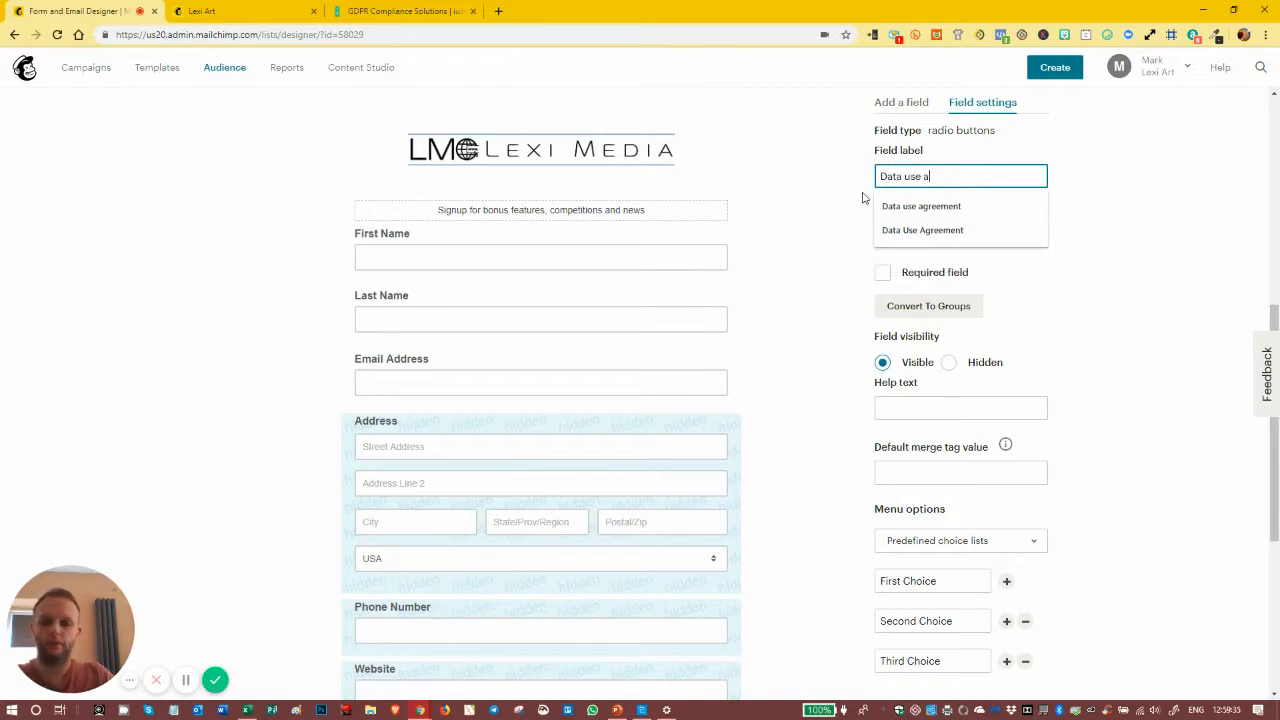
pyautogui.write('greement')
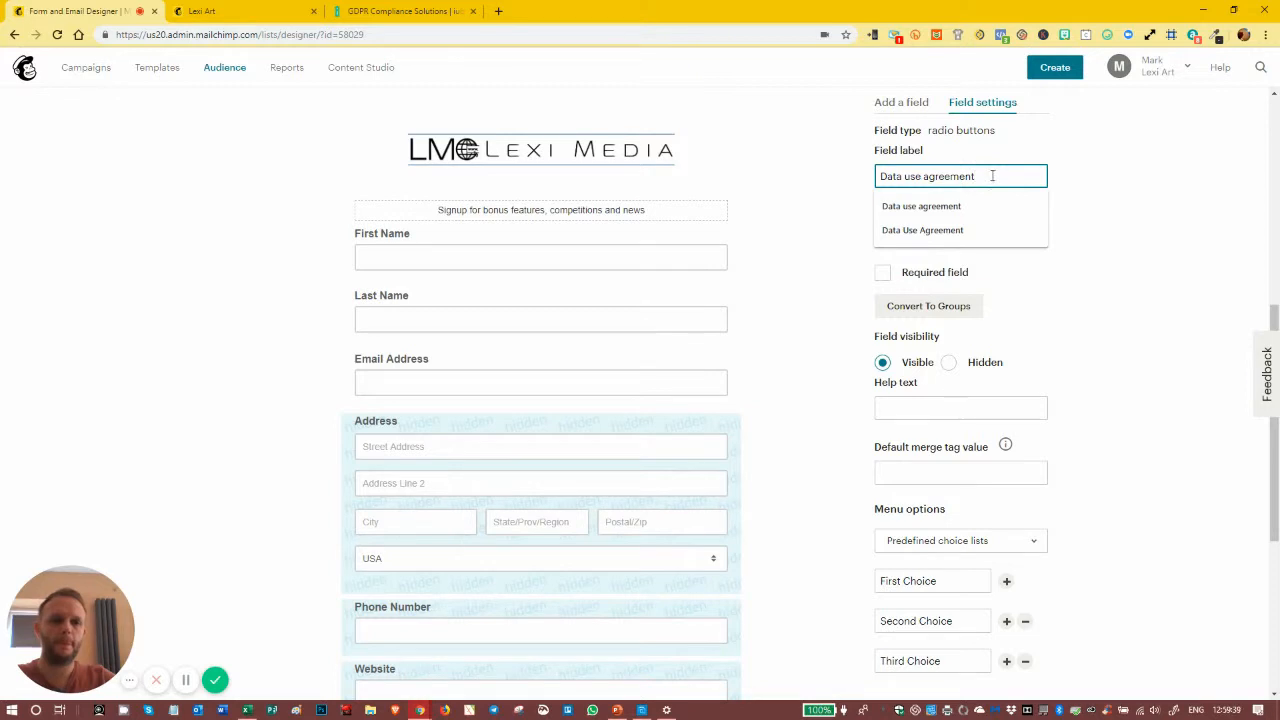
pyautogui.click(1065, 174)
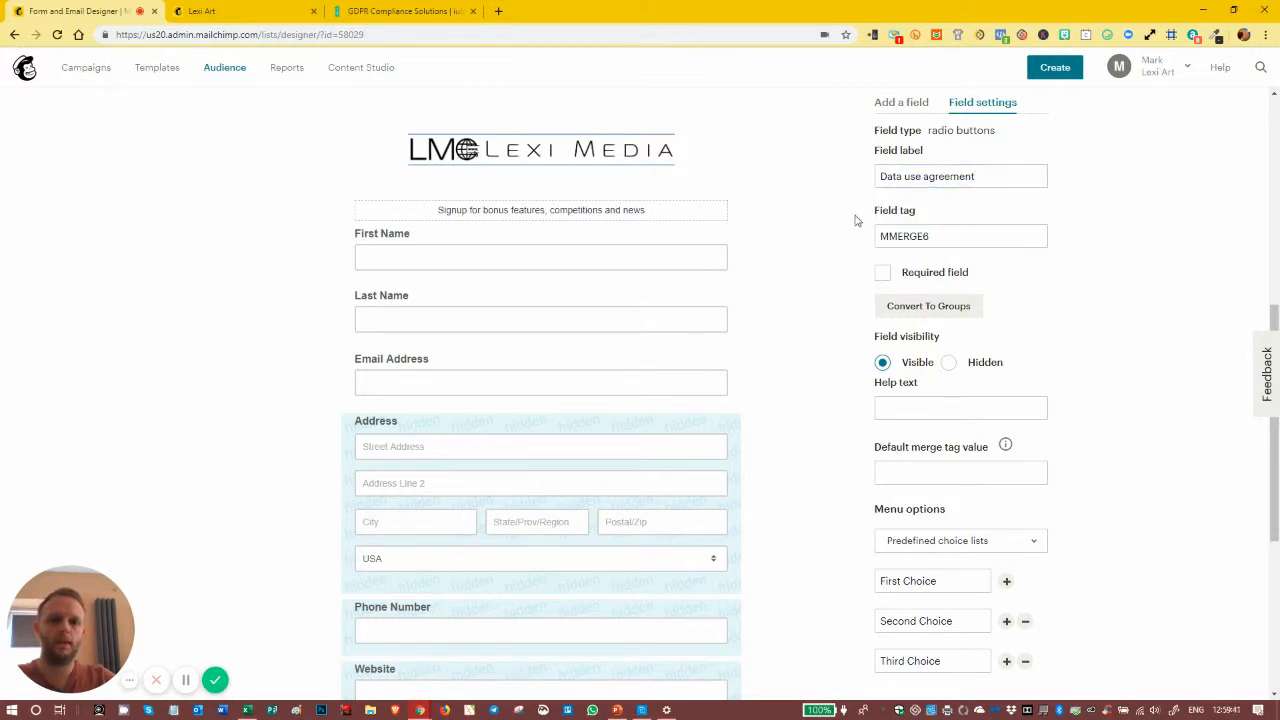
# - Set the Data use agreement field's tag to DATAUSE and make the field required
pyautogui.doubleClick(926, 234)
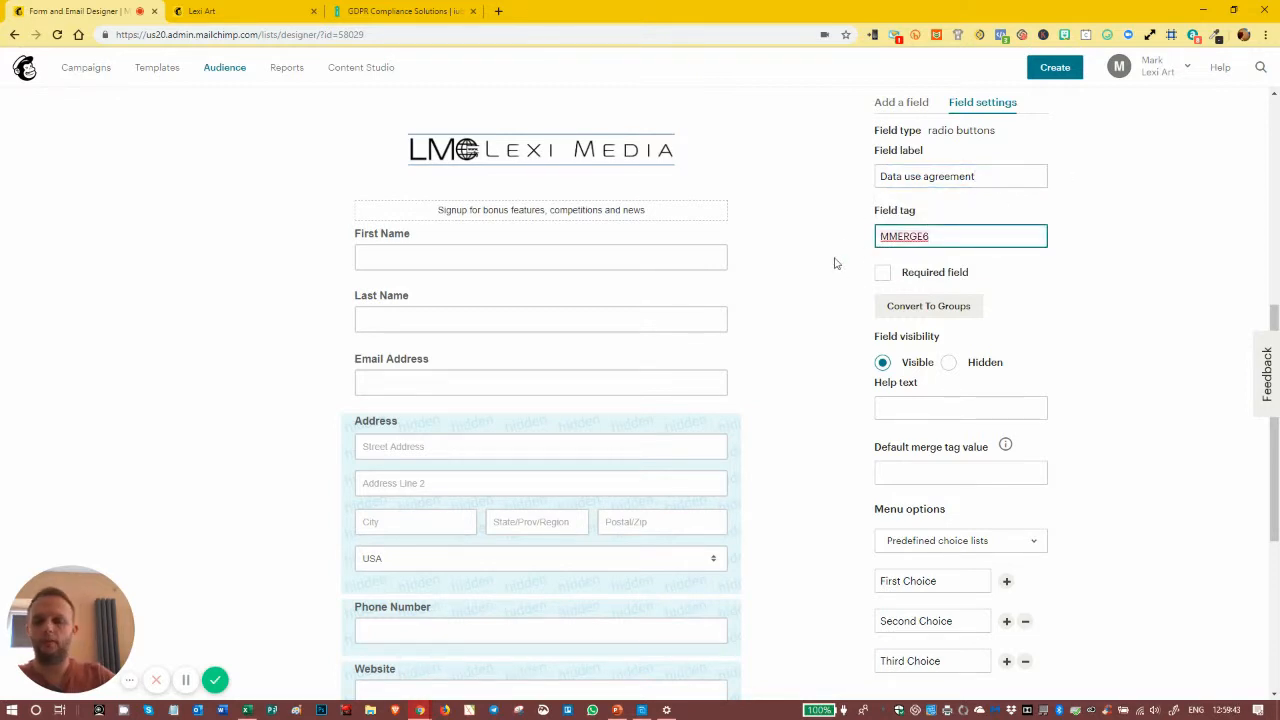
pyautogui.write('DATAUSE')
pyautogui.click(889, 266)
pyautogui.click(884, 276)
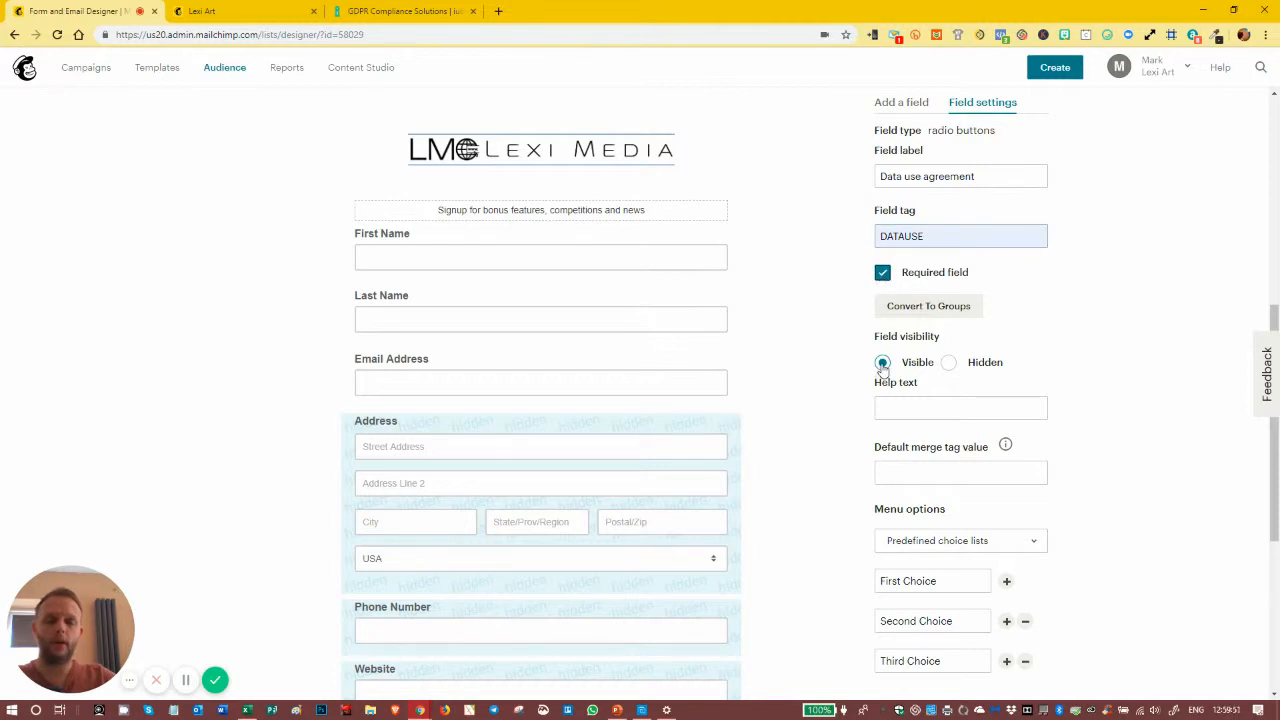
# - Remove the third and second choices from the radio buttons field's menu options
pyautogui.scroll(-2, 872, 366)
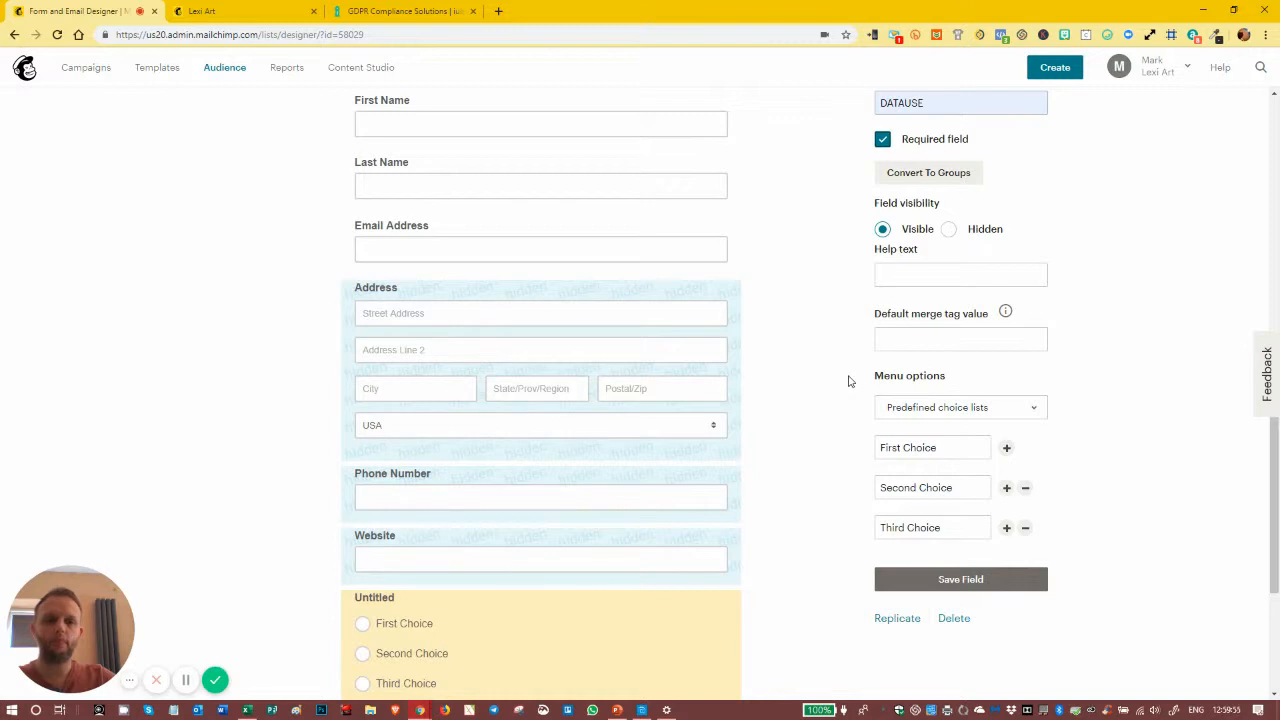
pyautogui.click(1025, 527)
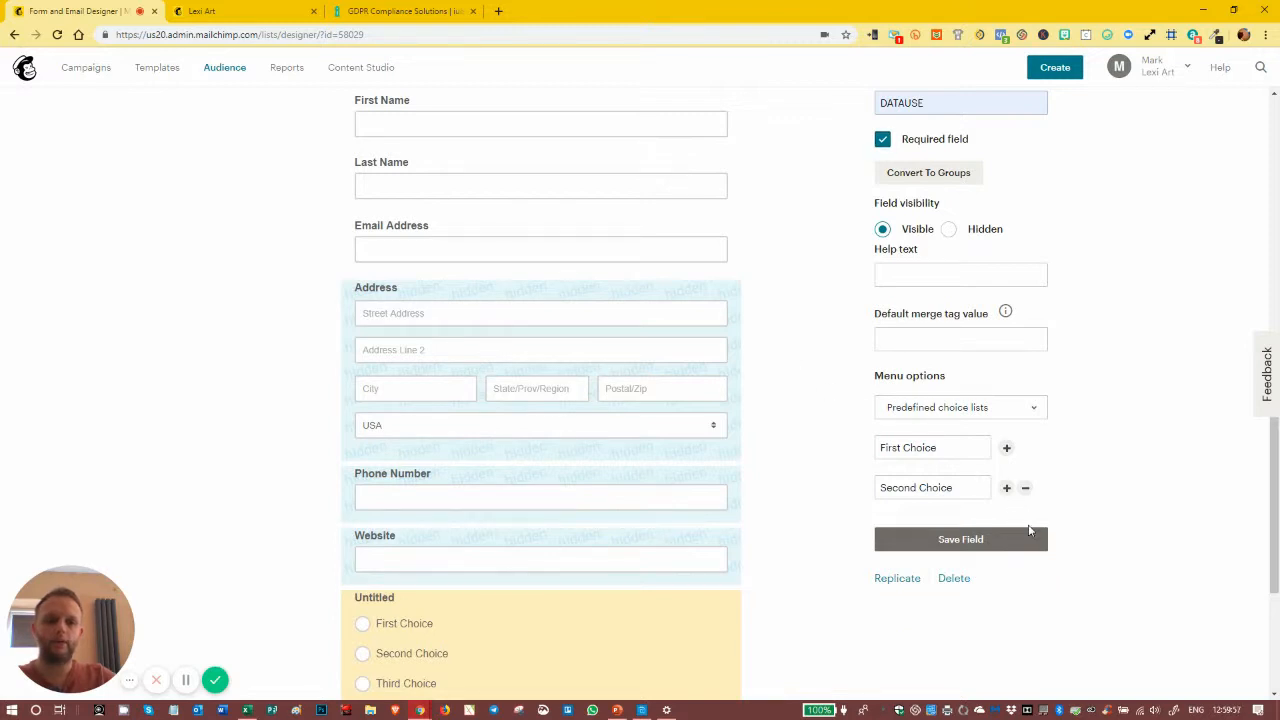
pyautogui.click(1025, 488)
pyautogui.click(984, 449)
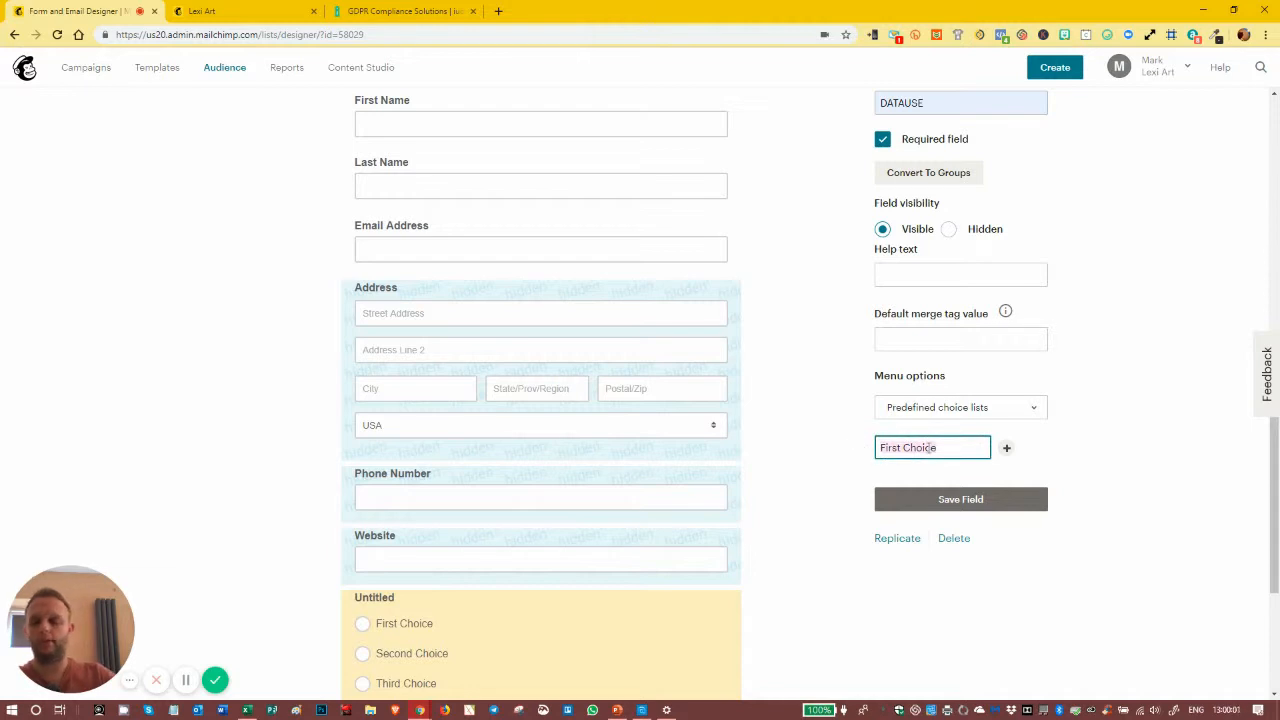
pyautogui.write('ag')
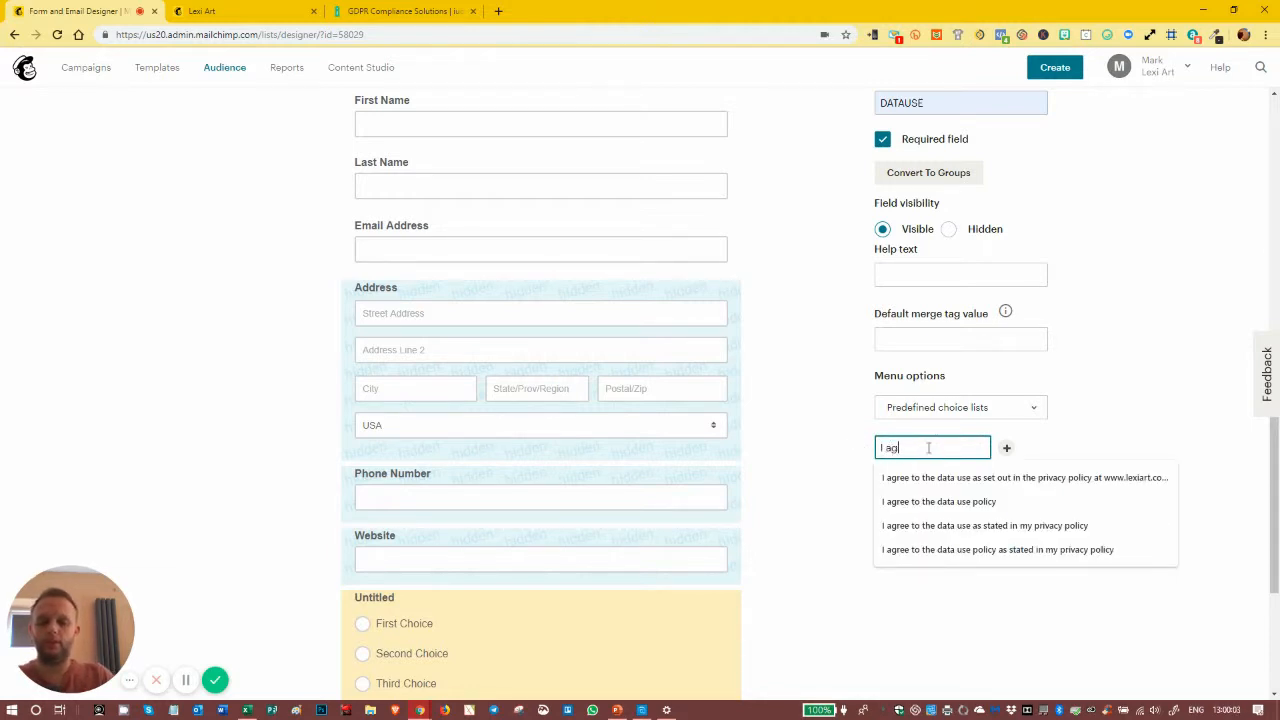
pyautogui.write('ree to the data ')
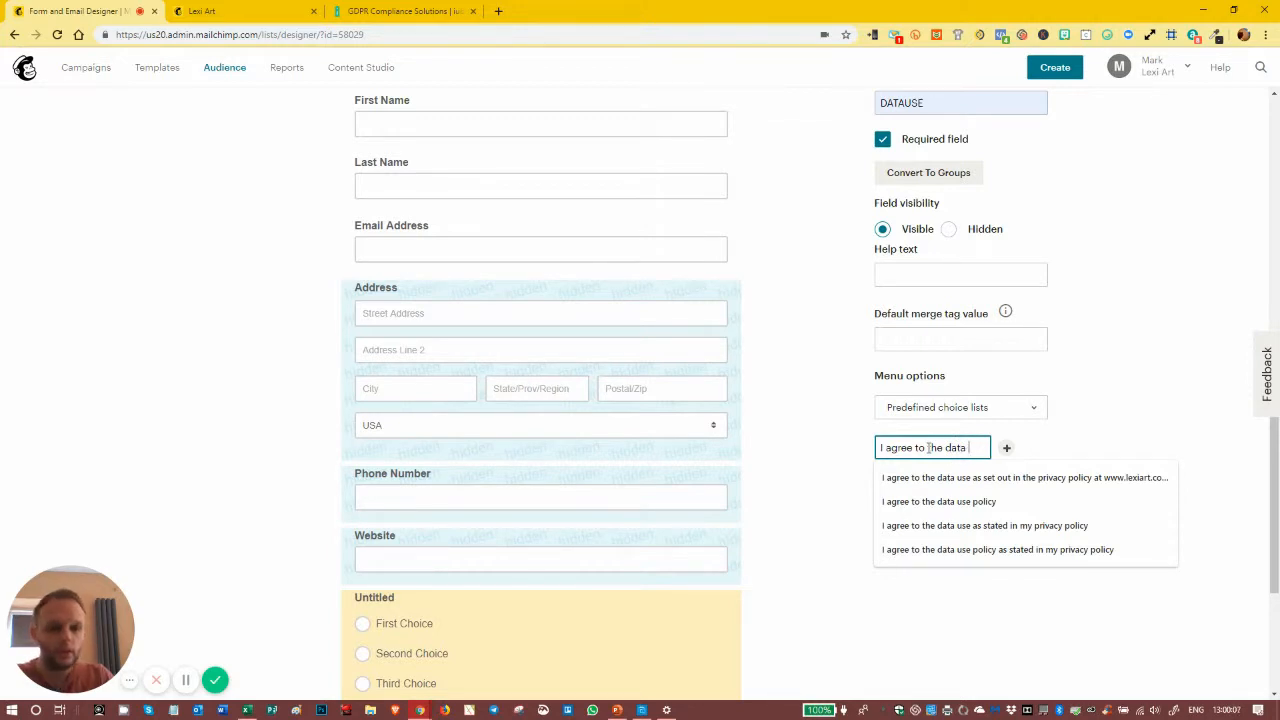
pyautogui.write('use as ')
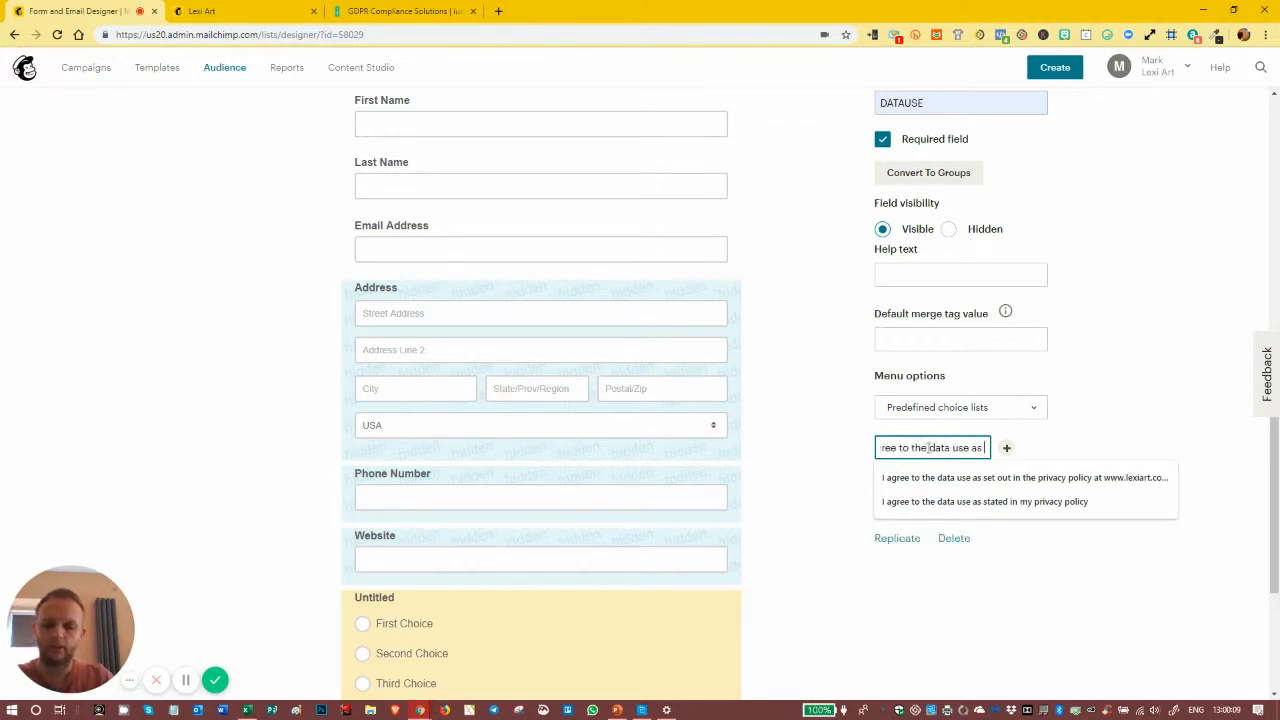
pyautogui.write('se')
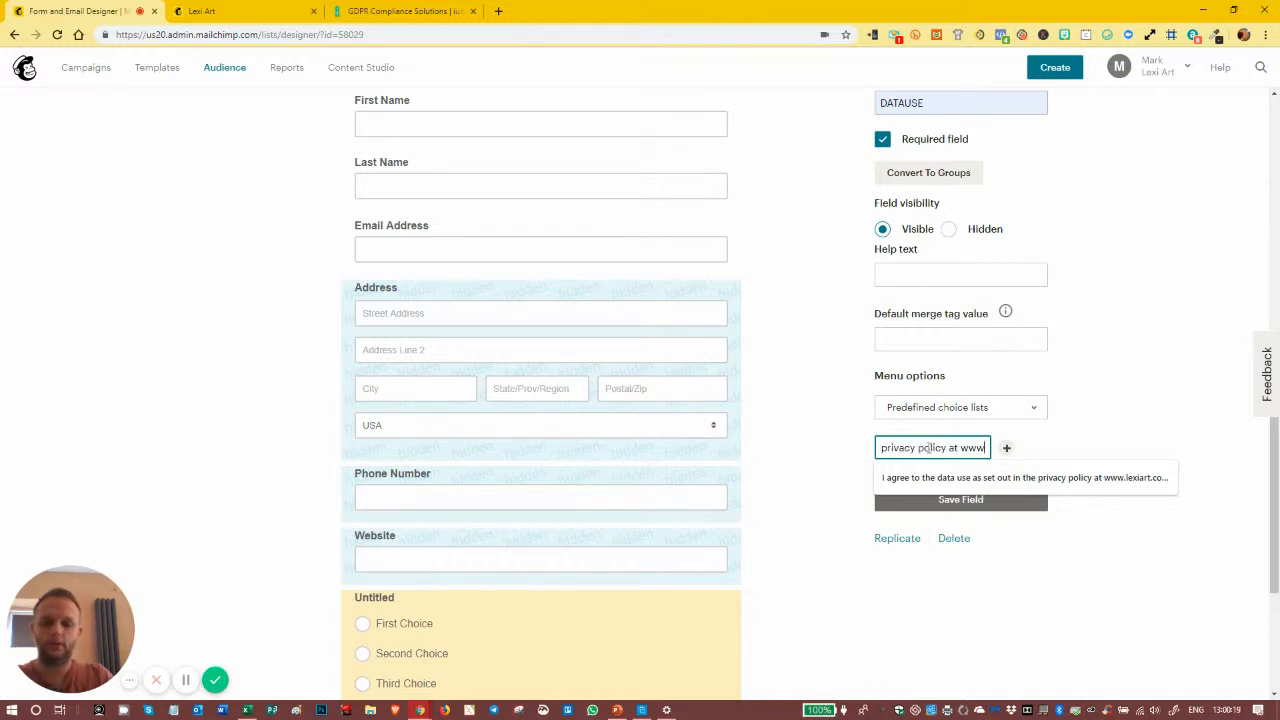
pyautogui.write('ad')
pyautogui.press('BackSpace')
pyautogui.press('BackSpace')
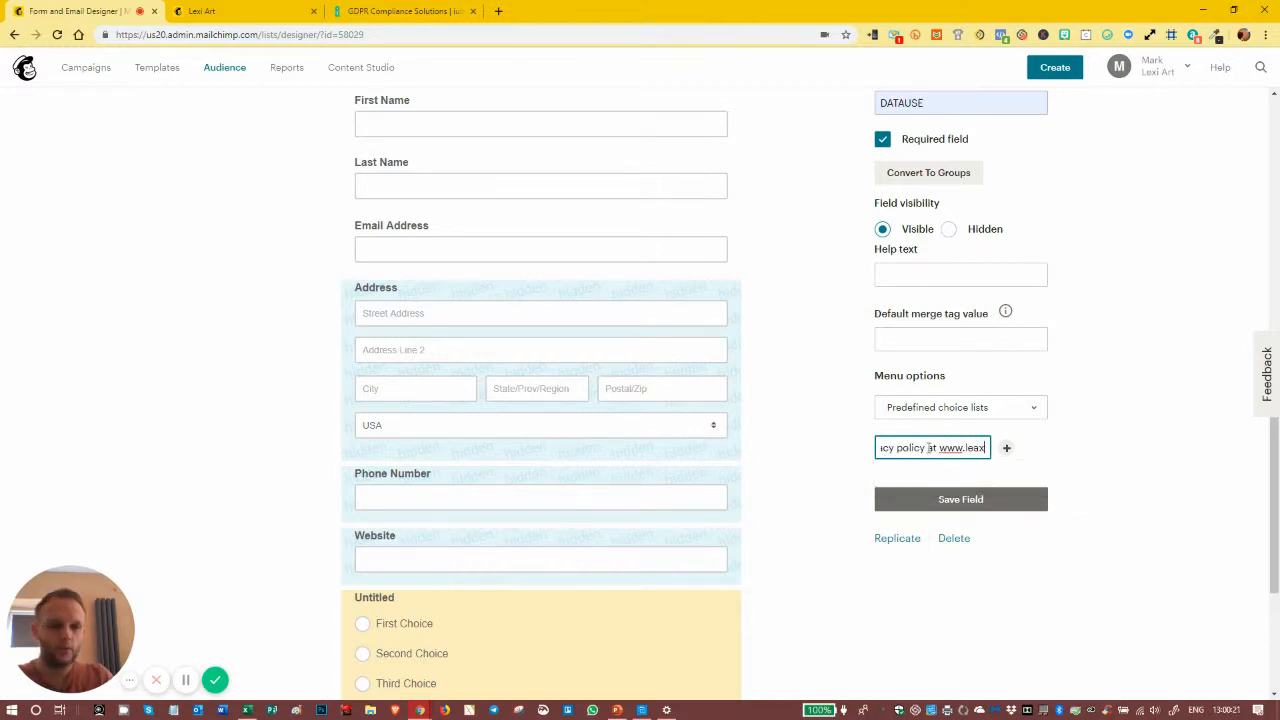
pyautogui.write('xiar')
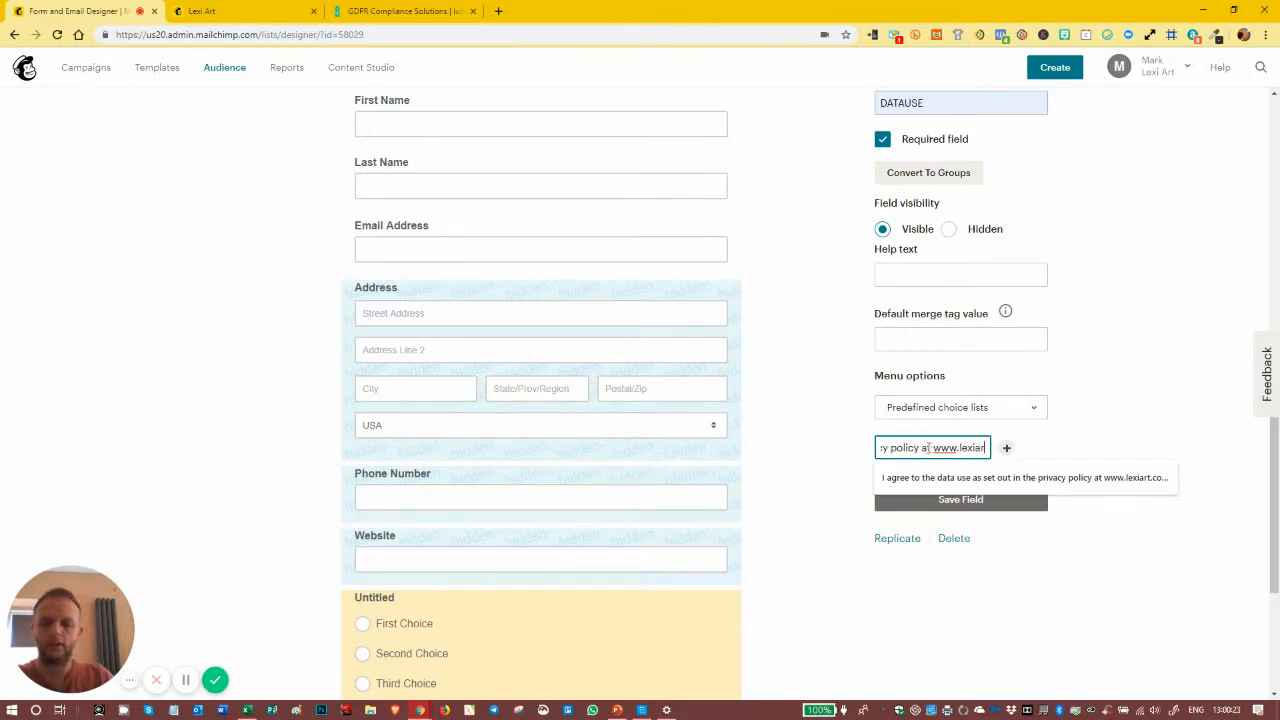
pyautogui.write('t.c')
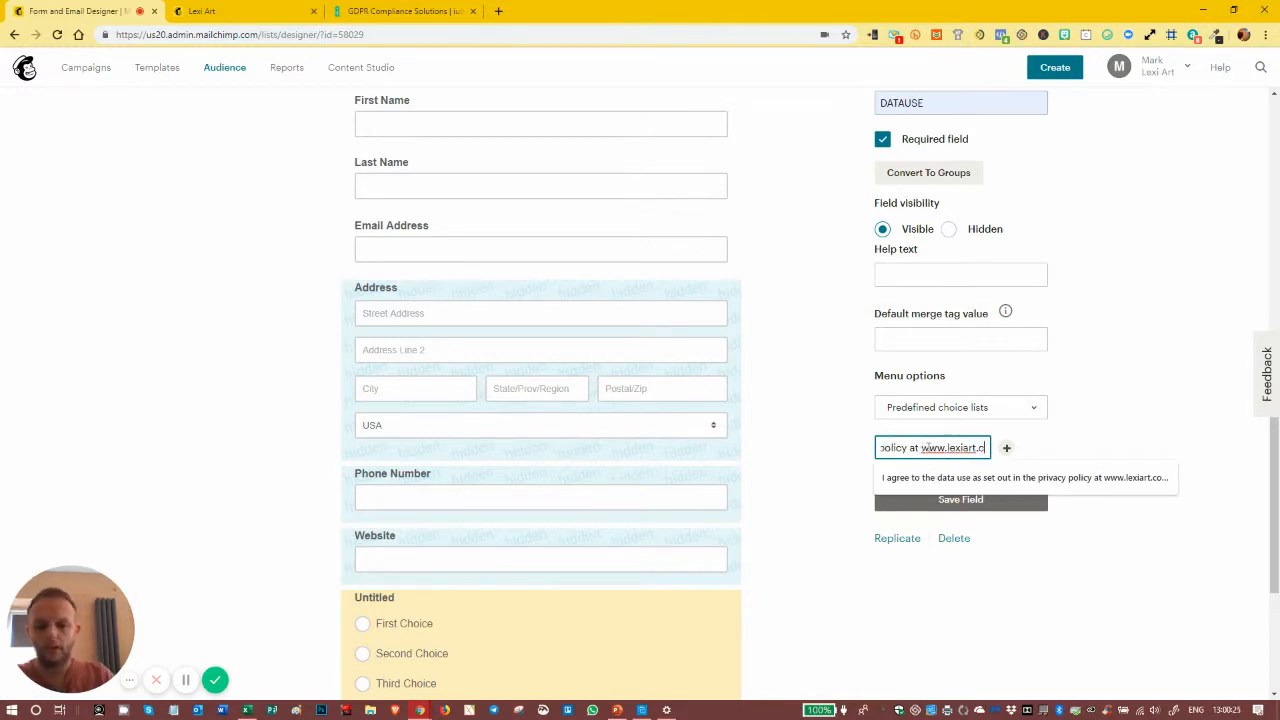
pyautogui.write('o.uk/')
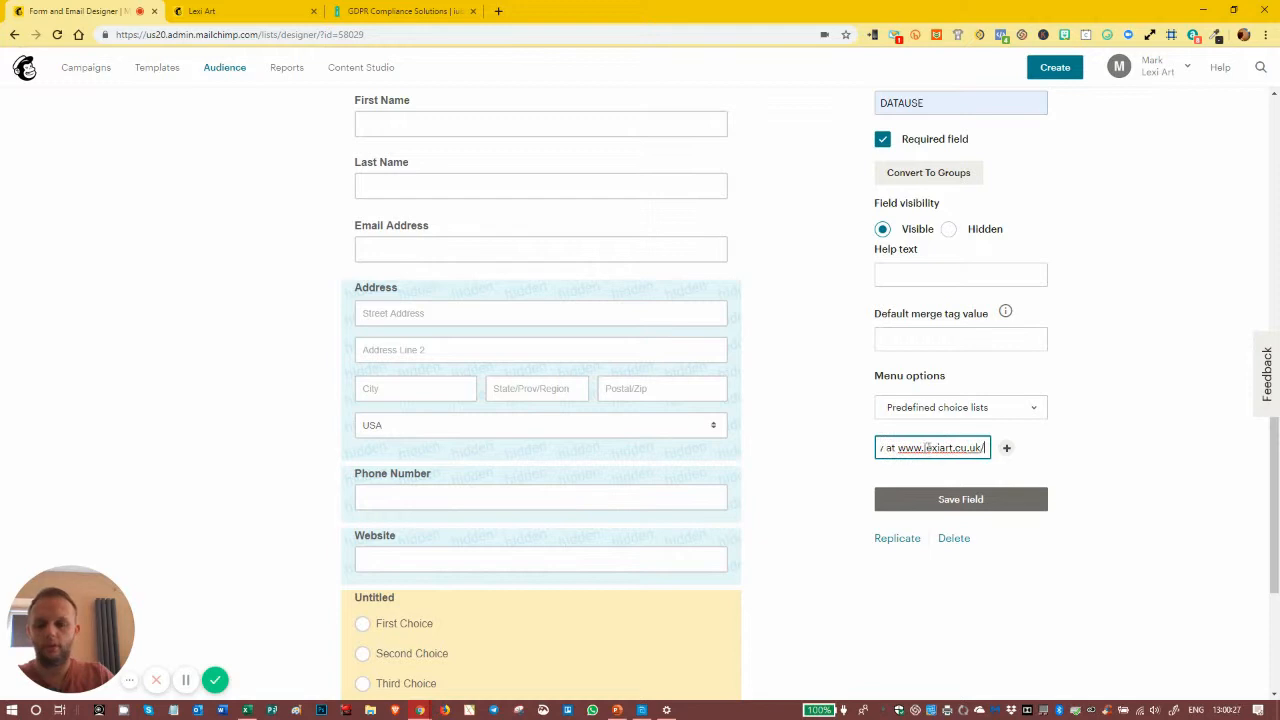
pyautogui.write('priv')
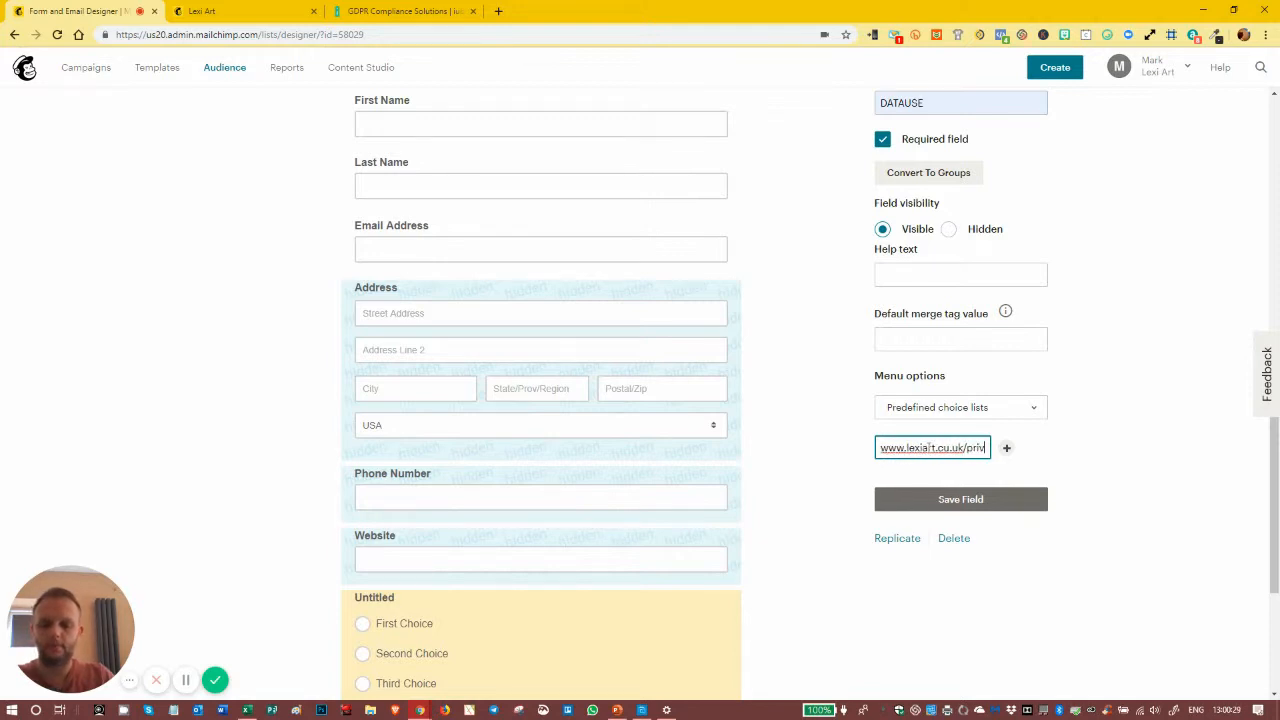
pyautogui.write('acy')
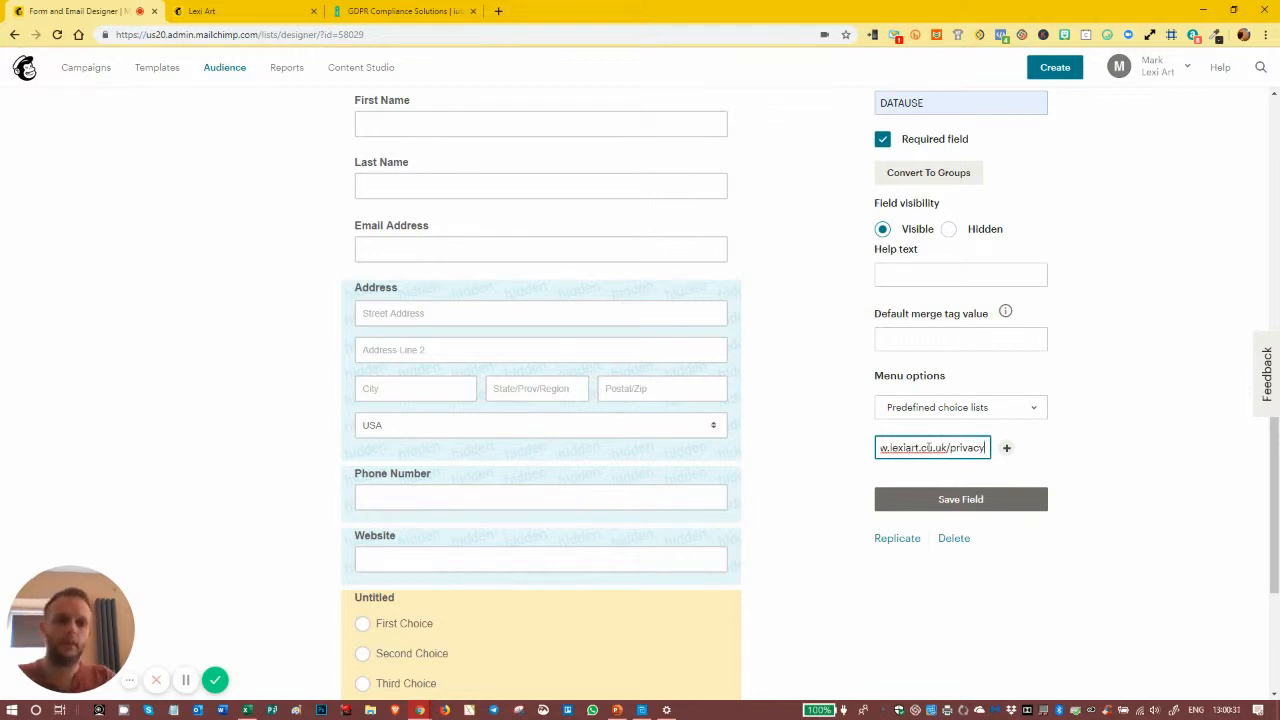
# - Append "/privacy" to the web address in the agreement choice's text and save the field
pyautogui.click(935, 500)
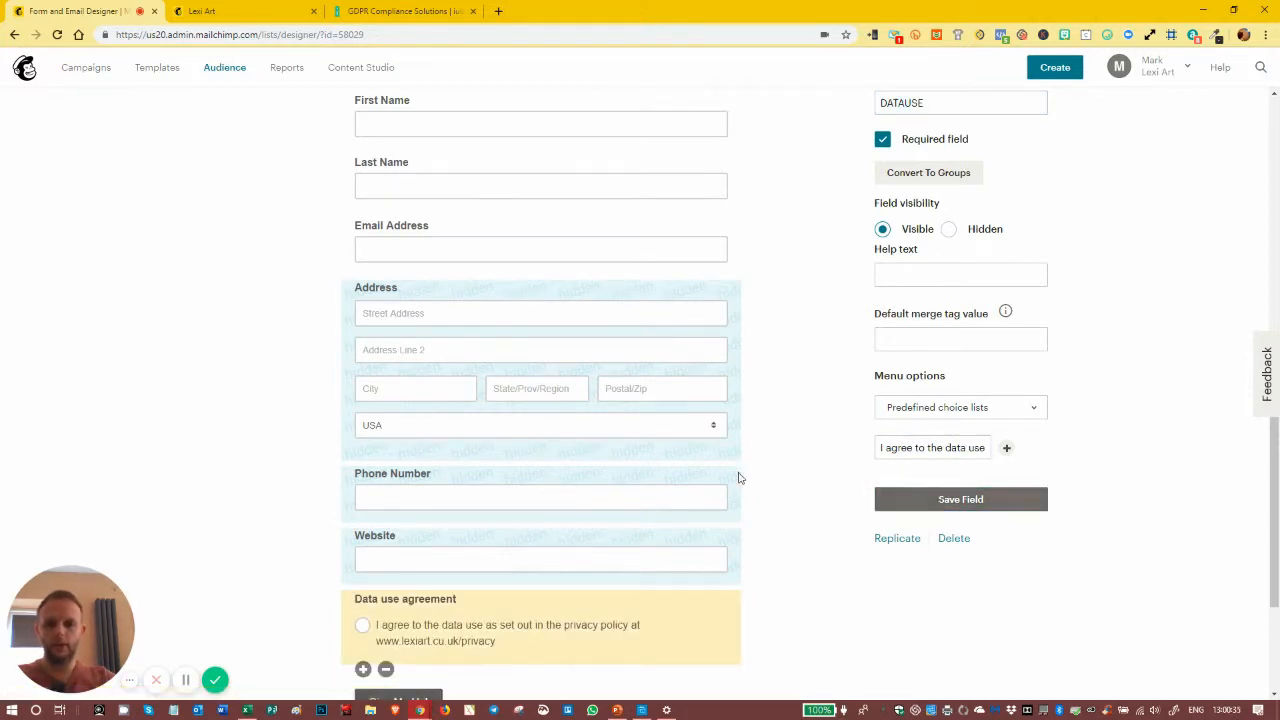
pyautogui.scroll(-1, 738, 478)
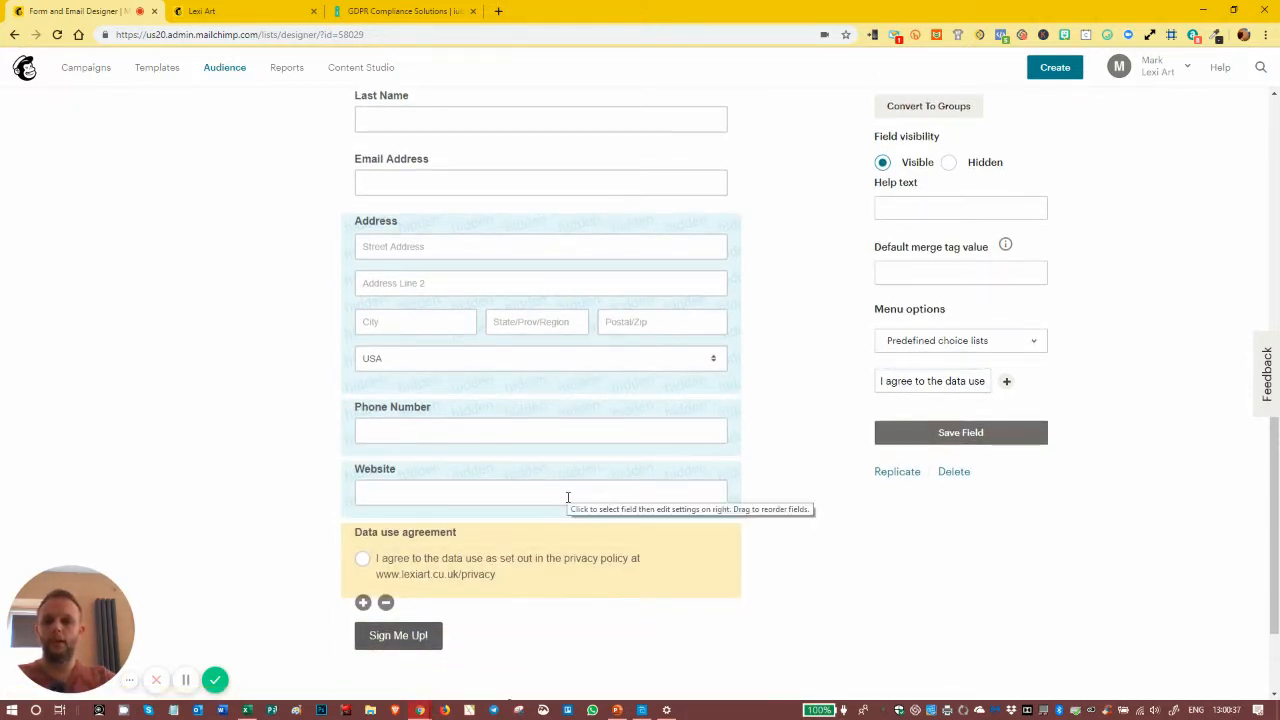
pyautogui.click(964, 380)
pyautogui.press('Right')
pyautogui.press('Right')
pyautogui.press('Right')
pyautogui.press('Right')
pyautogui.press('Right')
pyautogui.press('Right')
pyautogui.press('Right')
pyautogui.press('Right')
pyautogui.press('Right')
pyautogui.press('Right')
pyautogui.press('Right')
pyautogui.press('Right')
pyautogui.press('Right')
pyautogui.press('Right')
pyautogui.press('Right')
pyautogui.press('Right')
pyautogui.press('Right')
pyautogui.press('Right')
pyautogui.press('Right')
pyautogui.press('Right')
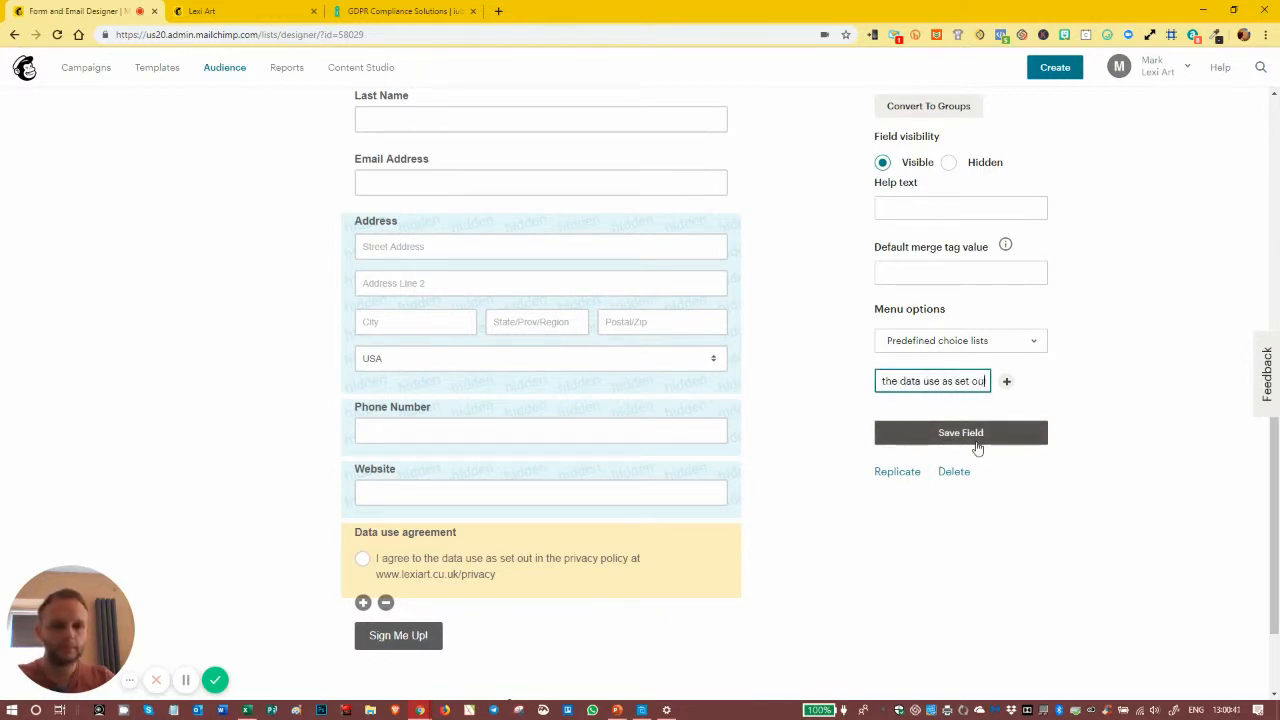
pyautogui.press('Right')
pyautogui.press('Right')
pyautogui.press('Right')
pyautogui.press('Right')
pyautogui.press('Right')
pyautogui.press('Right')
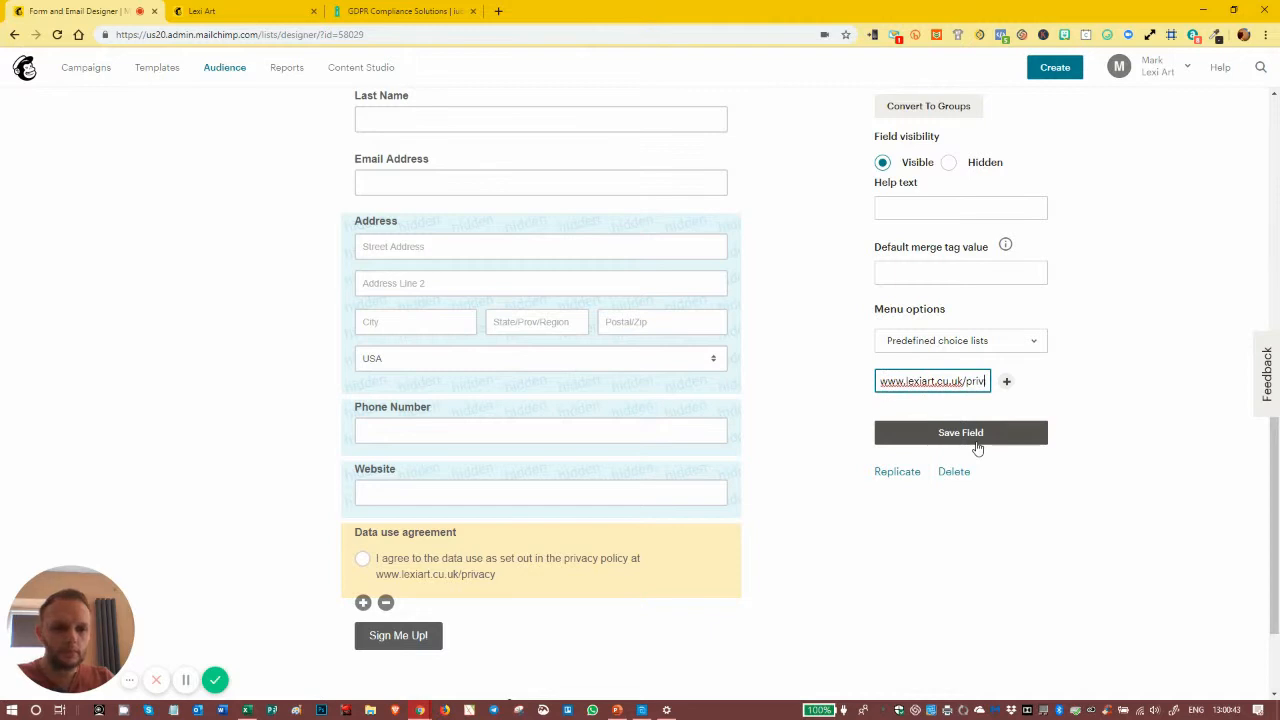
pyautogui.press('Left')
pyautogui.press('Left')
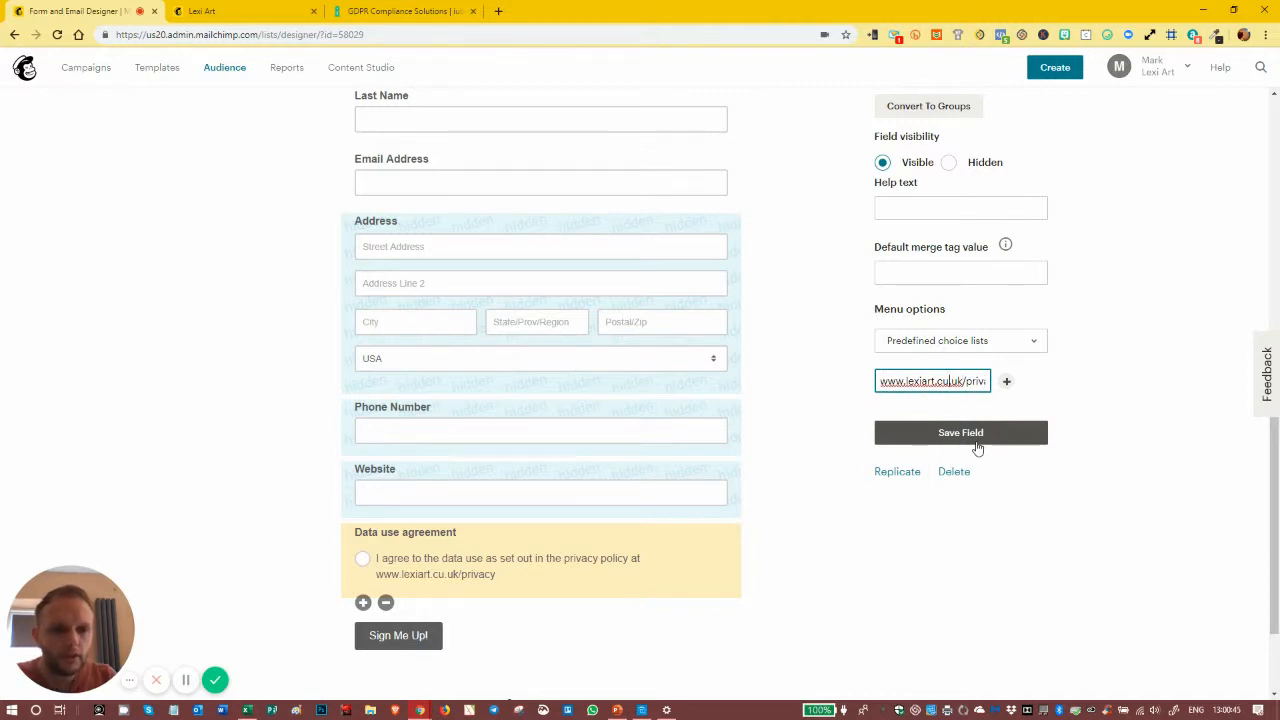
pyautogui.press('BackSpace')
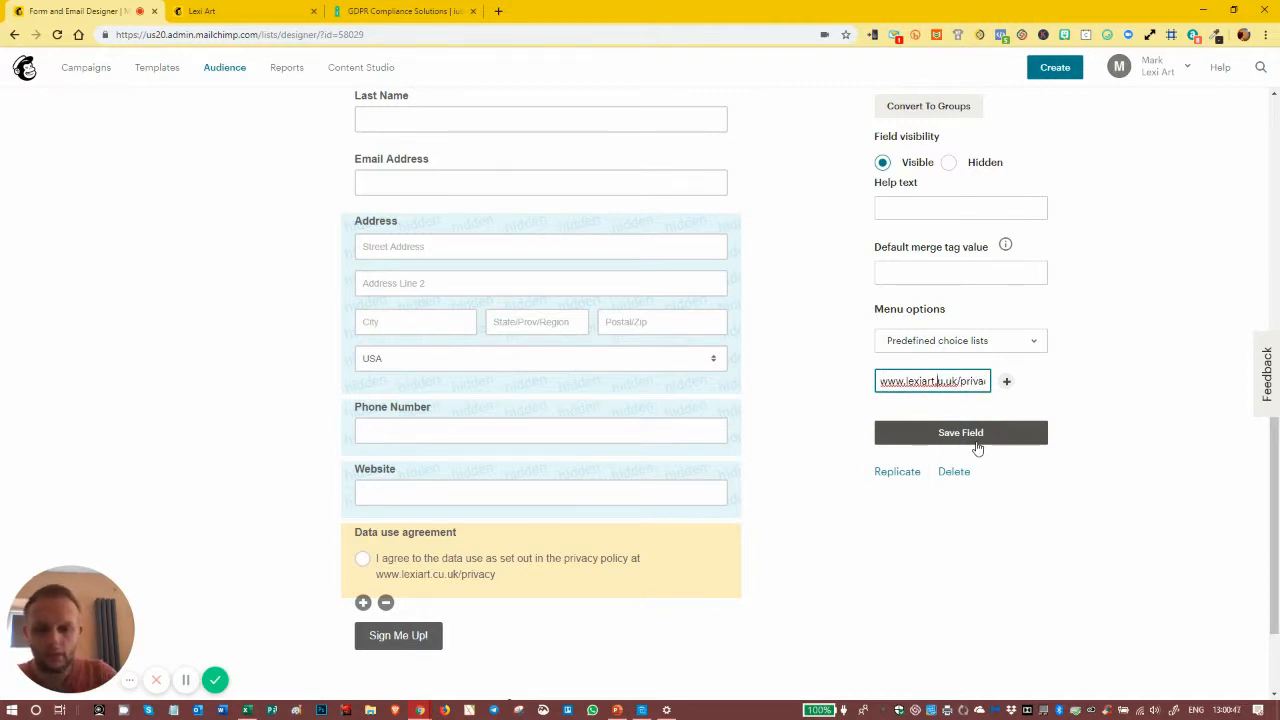
pyautogui.press('Delete')
pyautogui.write('co')
pyautogui.click(959, 431)
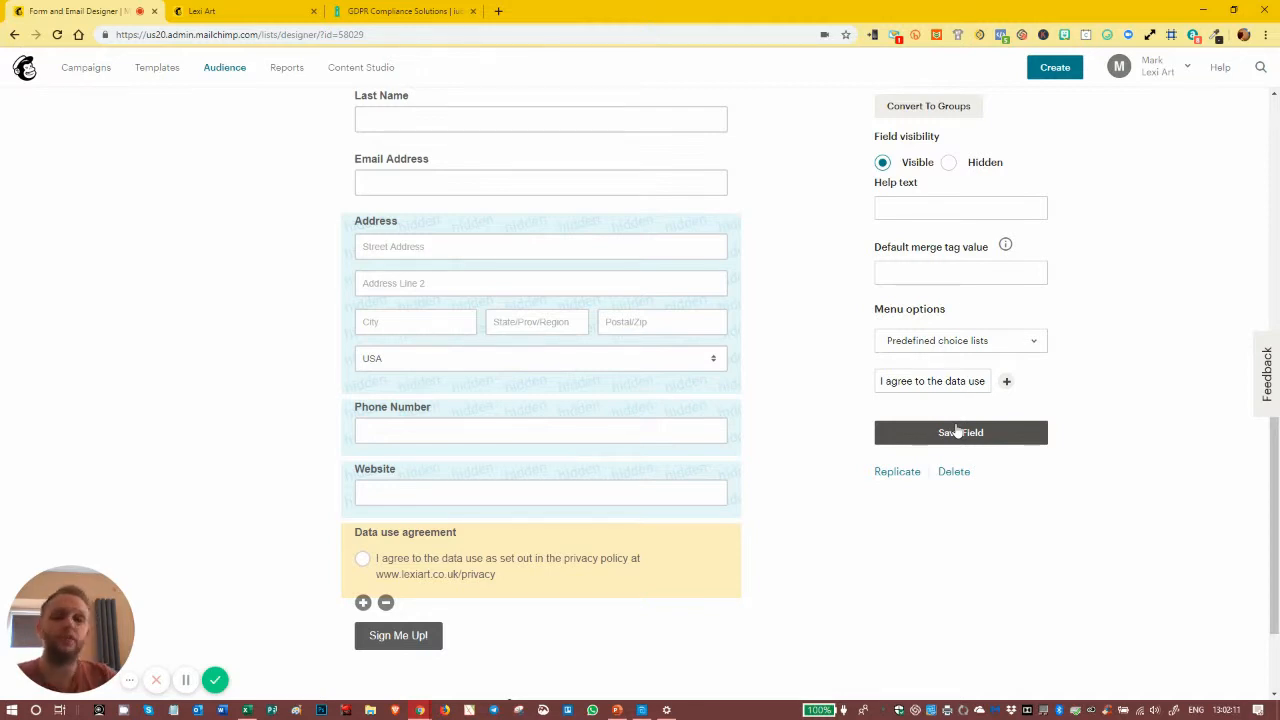
pyautogui.scroll(3, 951, 403)
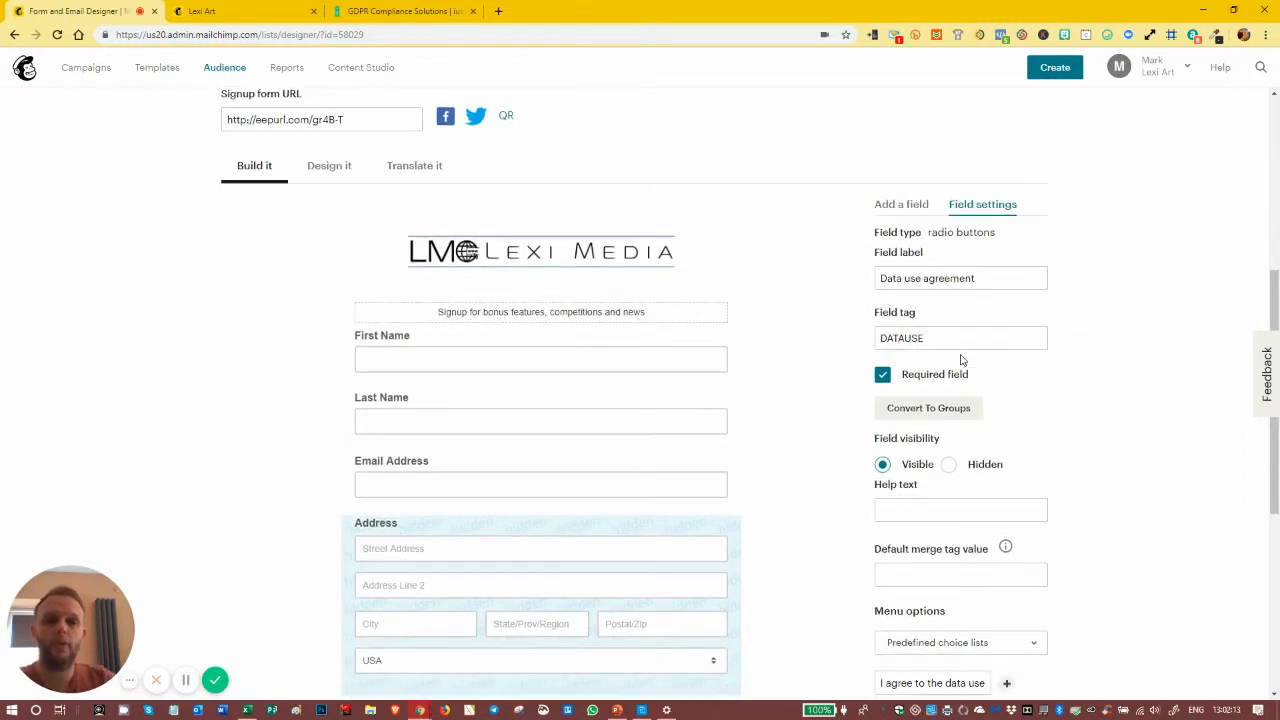
pyautogui.scroll(-5, 961, 359)
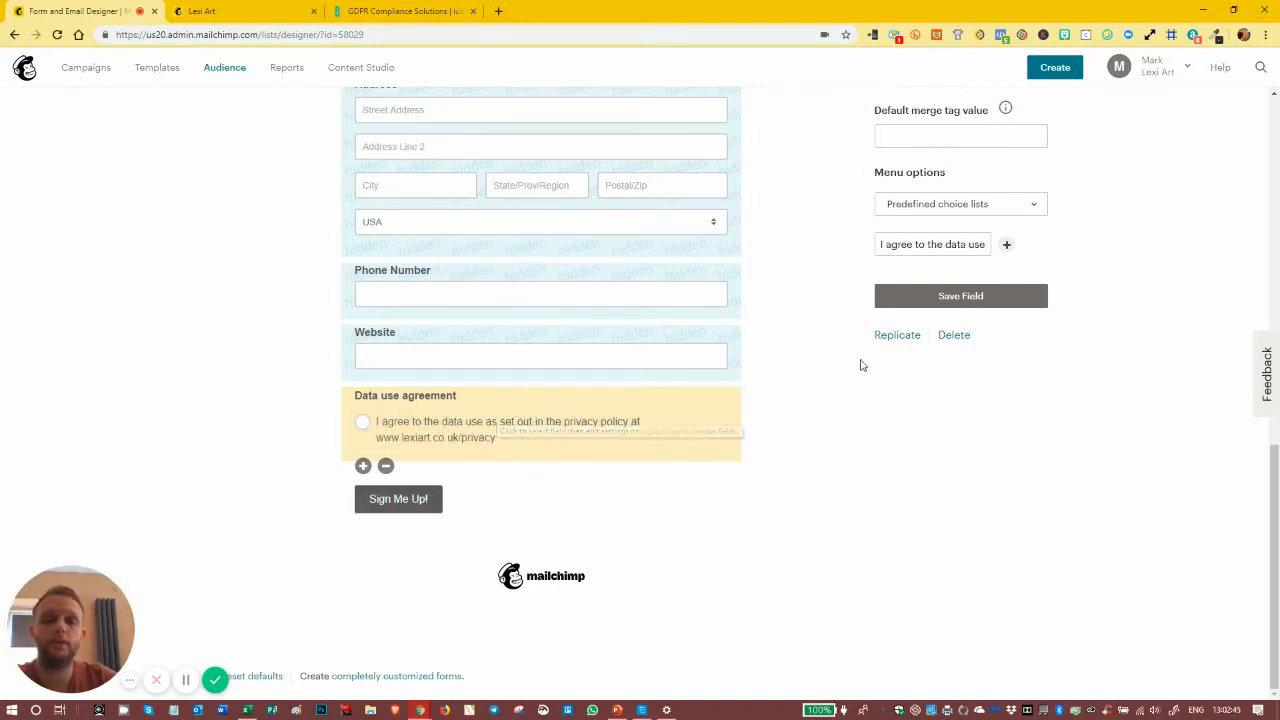
pyautogui.scroll(2, 860, 363)
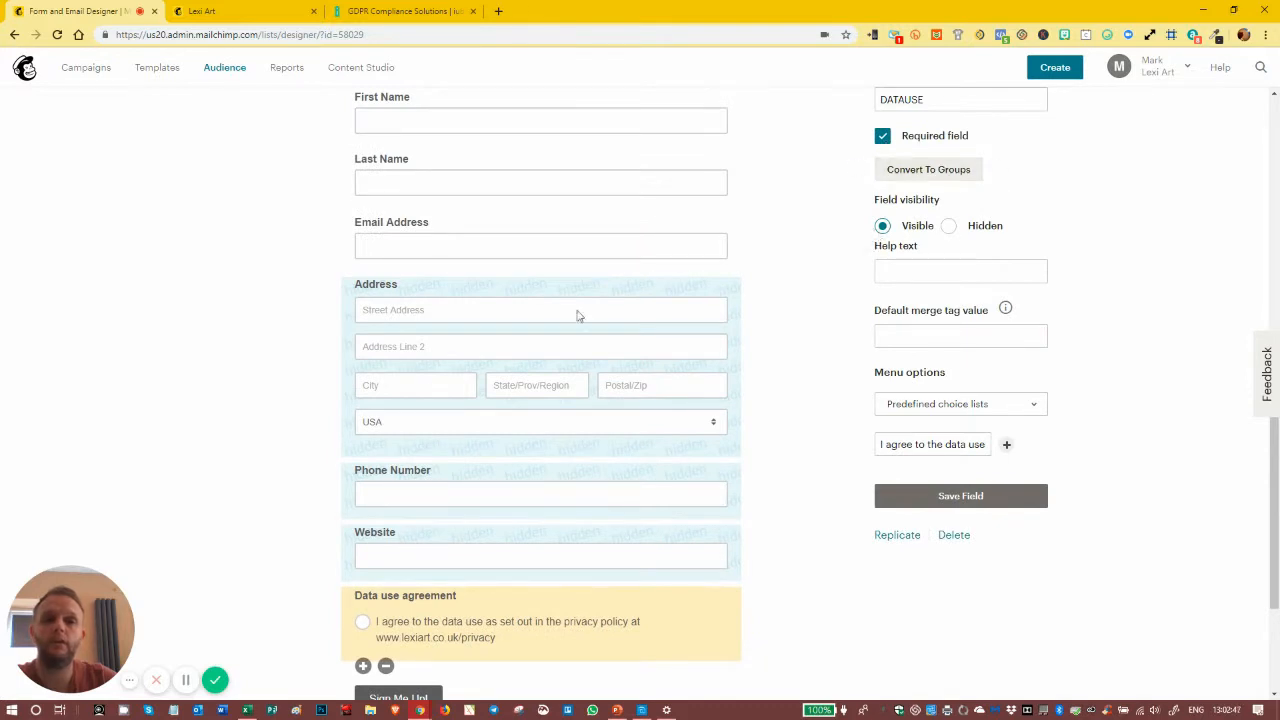
pyautogui.scroll(-2, 417, 394)
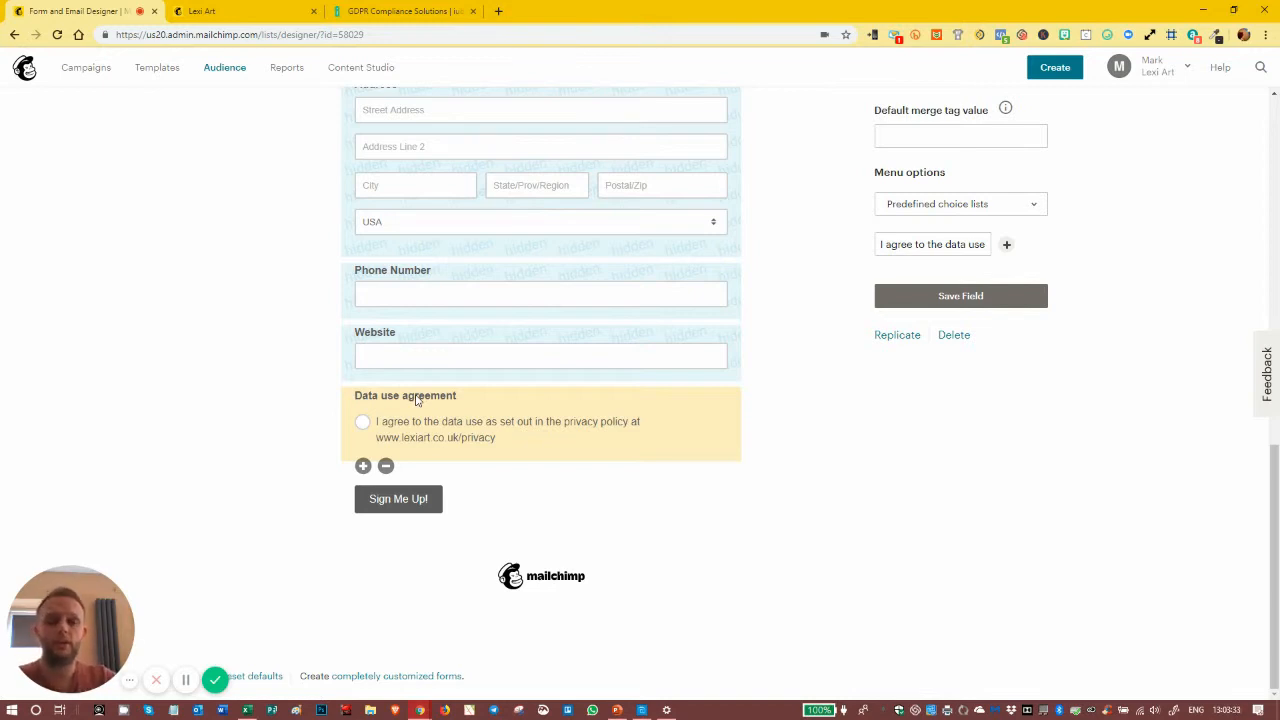
pyautogui.scroll(4, 818, 456)
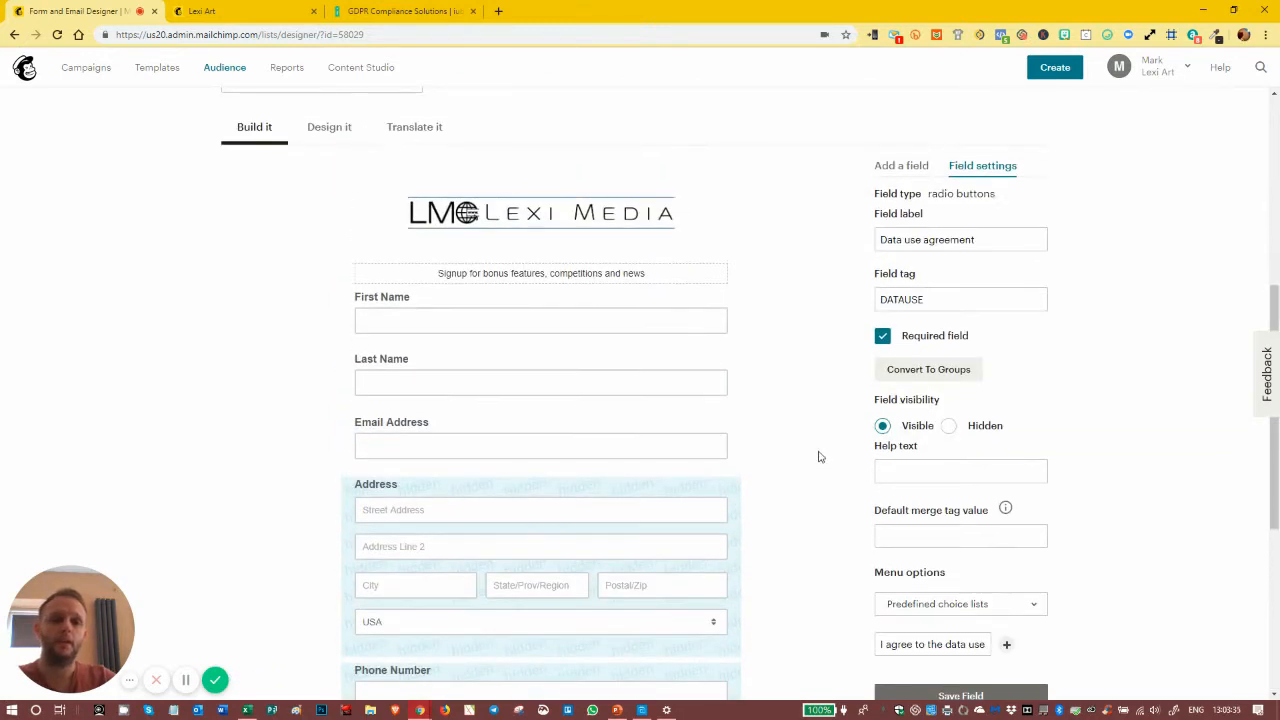
pyautogui.scroll(-4, 958, 278)
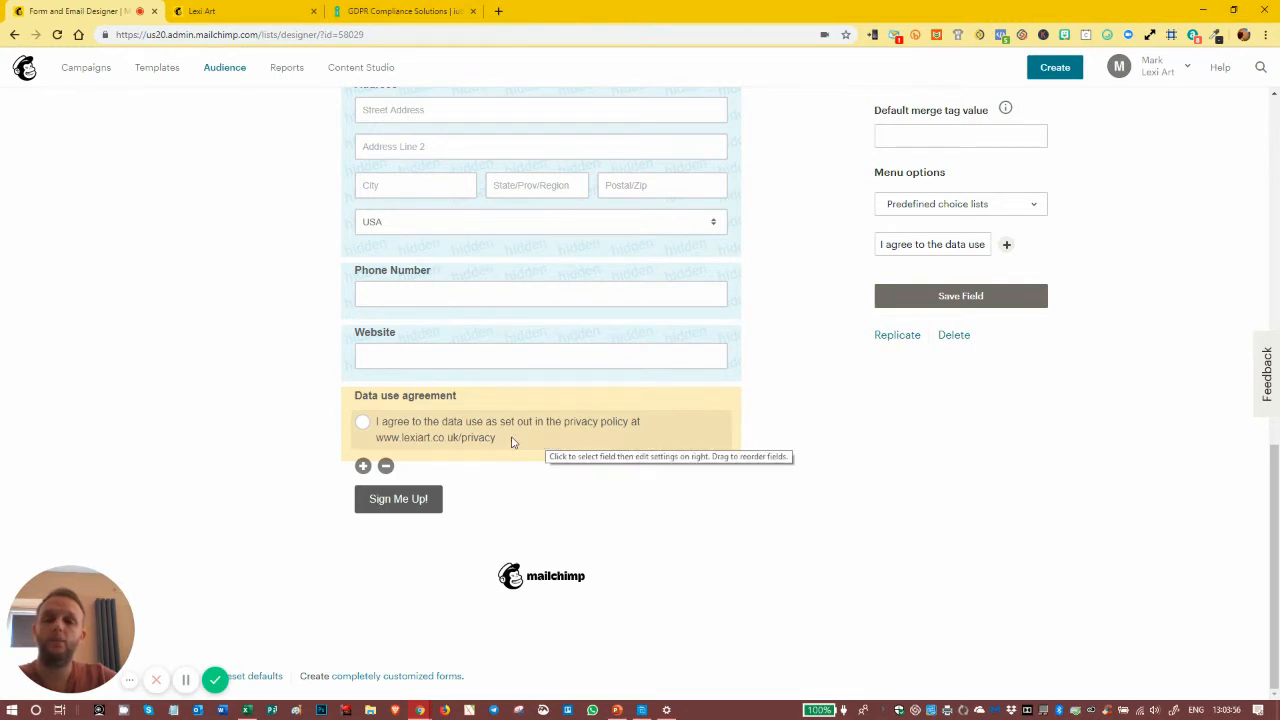
# - Save the Data use agreement field again and reload the live Lexi Art signup form to check it
pyautogui.click(914, 302)
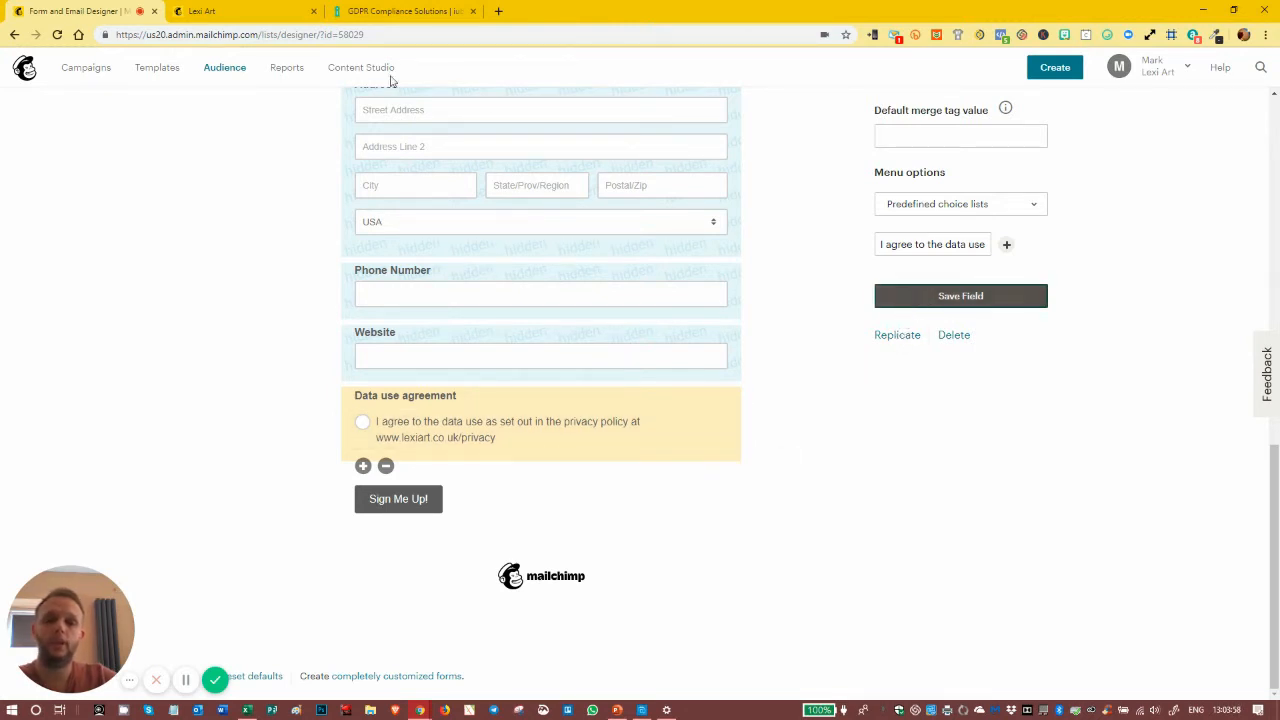
pyautogui.click(244, 10)
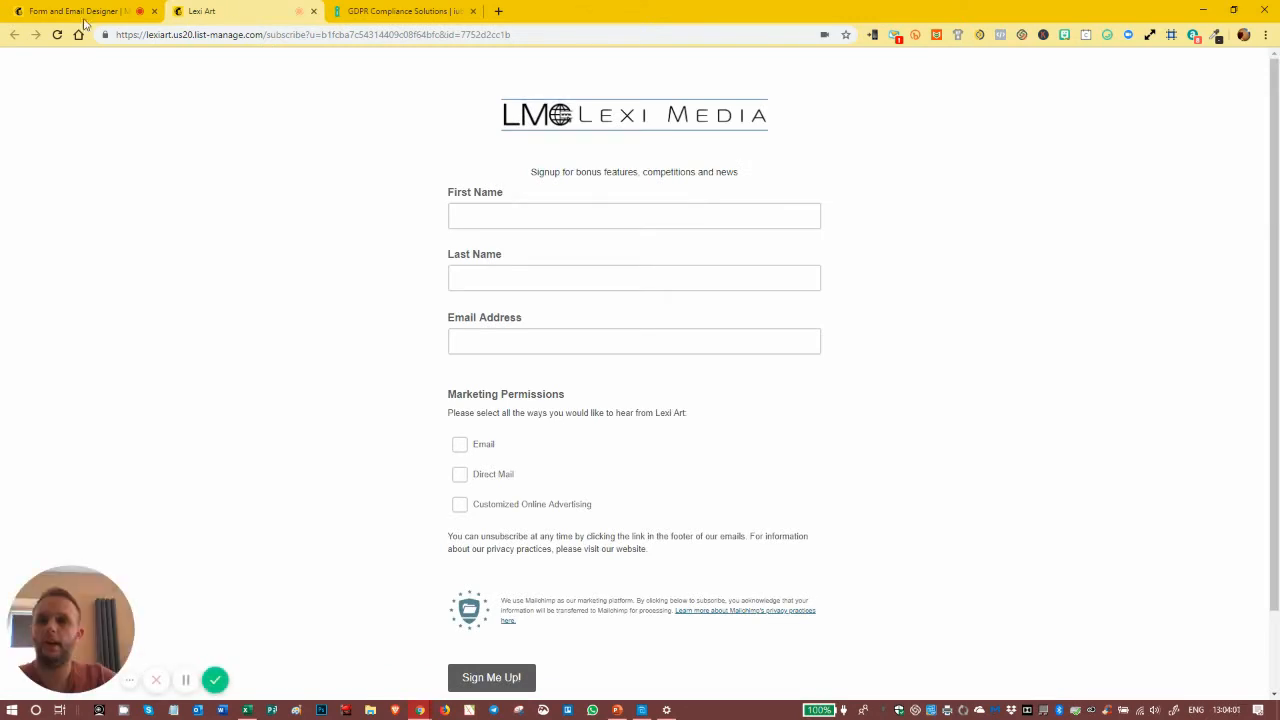
pyautogui.click(57, 34)
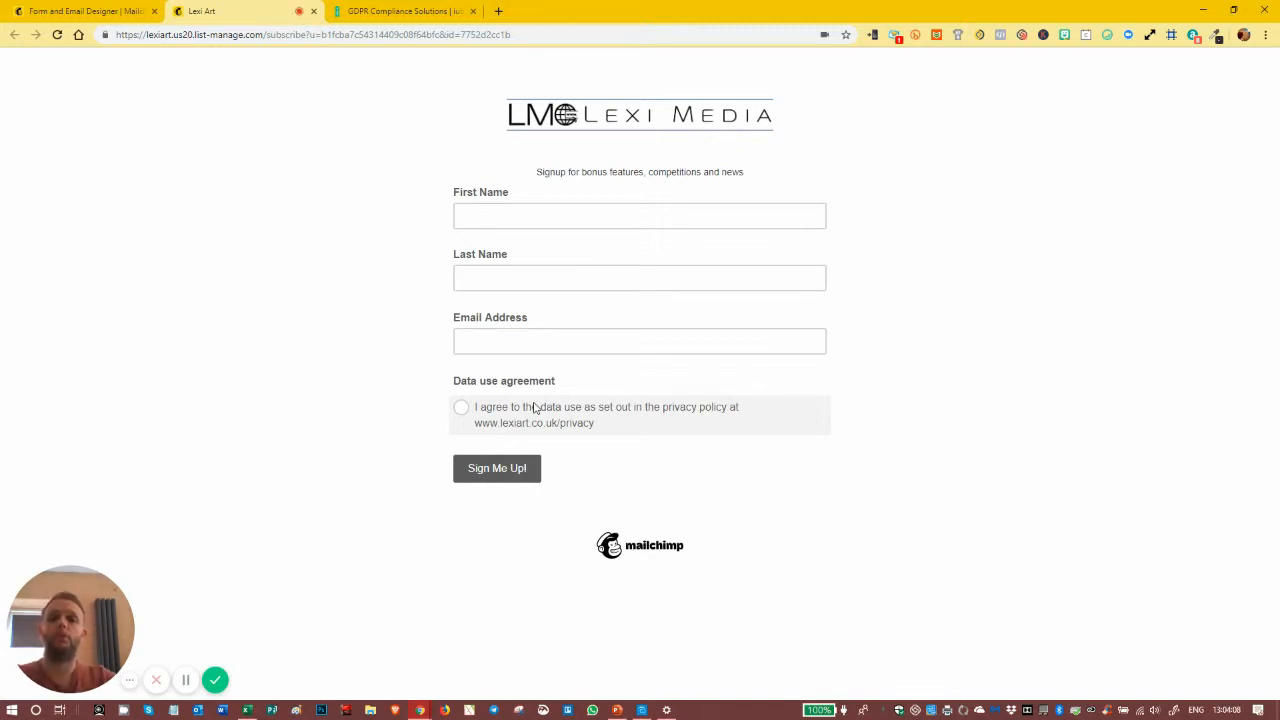
# - Return to the form designer and delete the Last Name field, confirming with DELETE
pyautogui.click(80, 11)
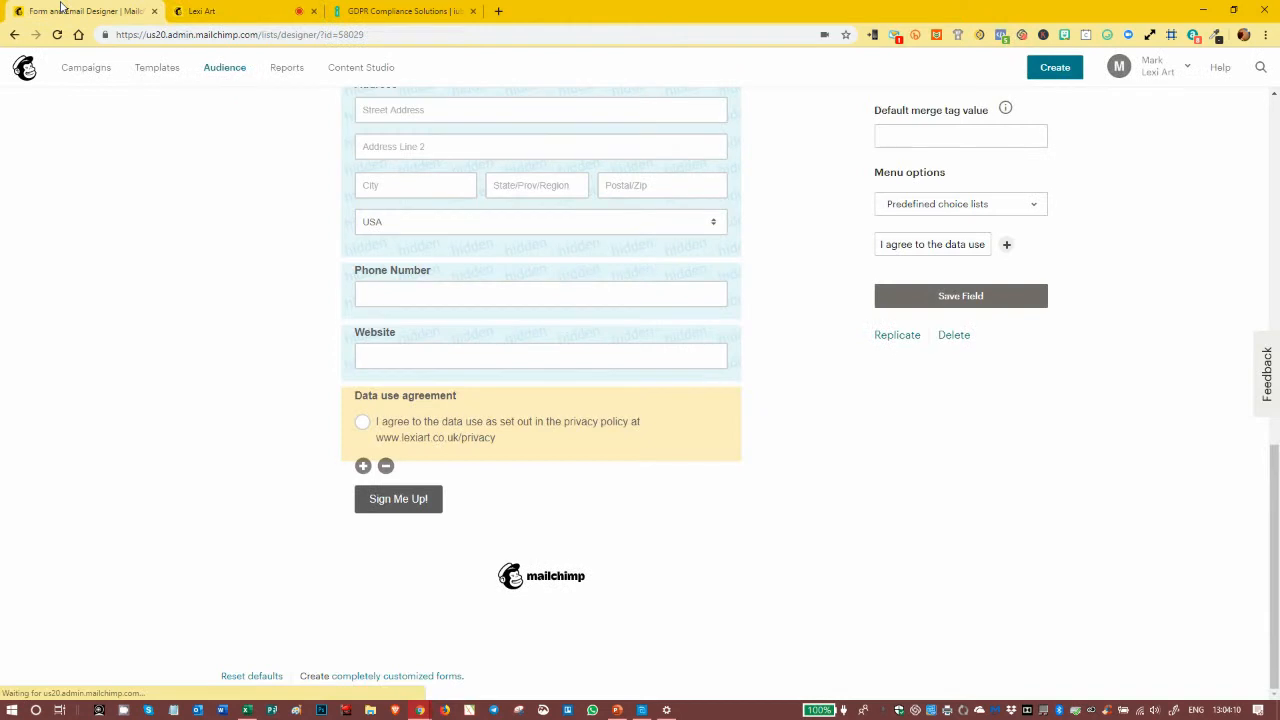
pyautogui.scroll(2, 520, 272)
pyautogui.scroll(2, 521, 271)
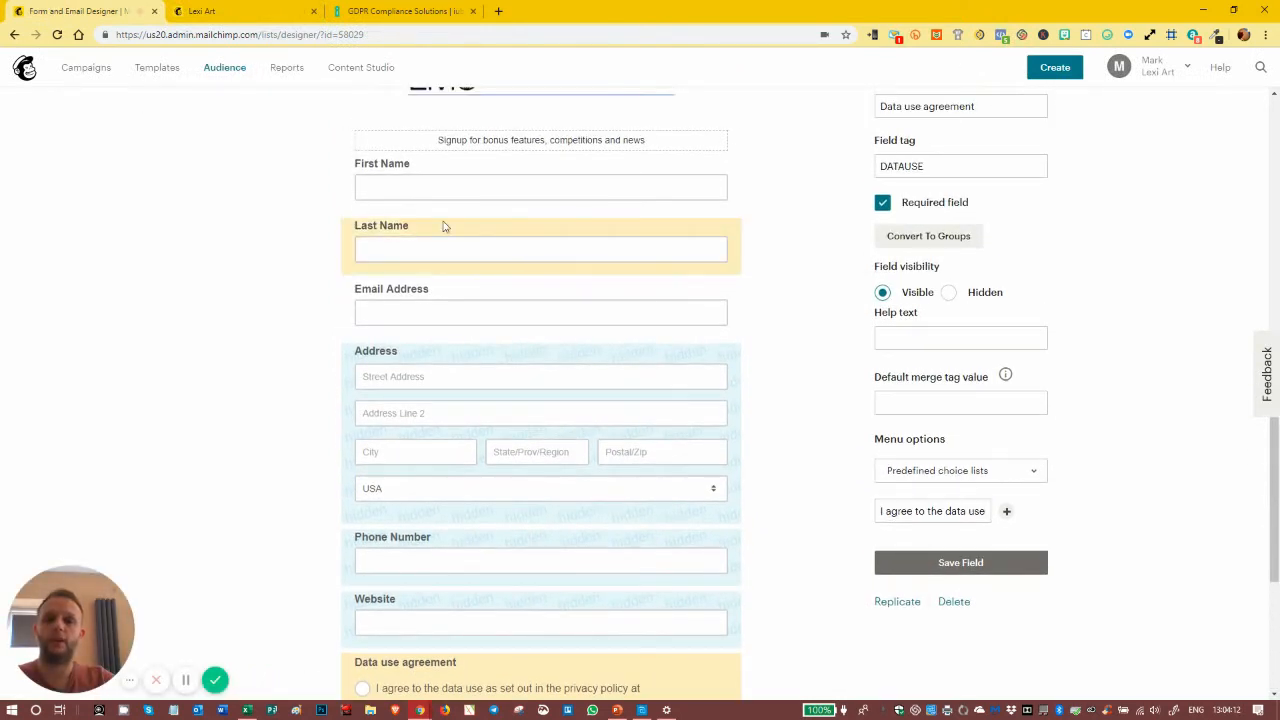
pyautogui.click(717, 237)
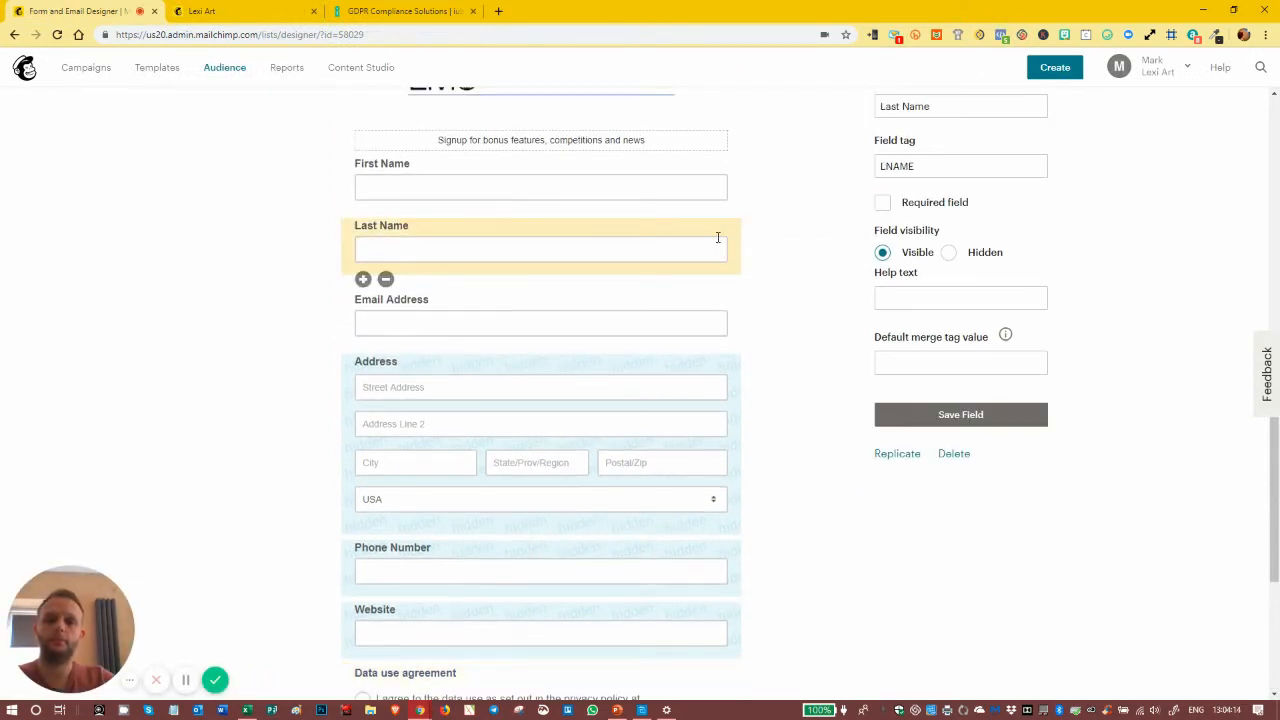
pyautogui.click(957, 456)
pyautogui.click(577, 392)
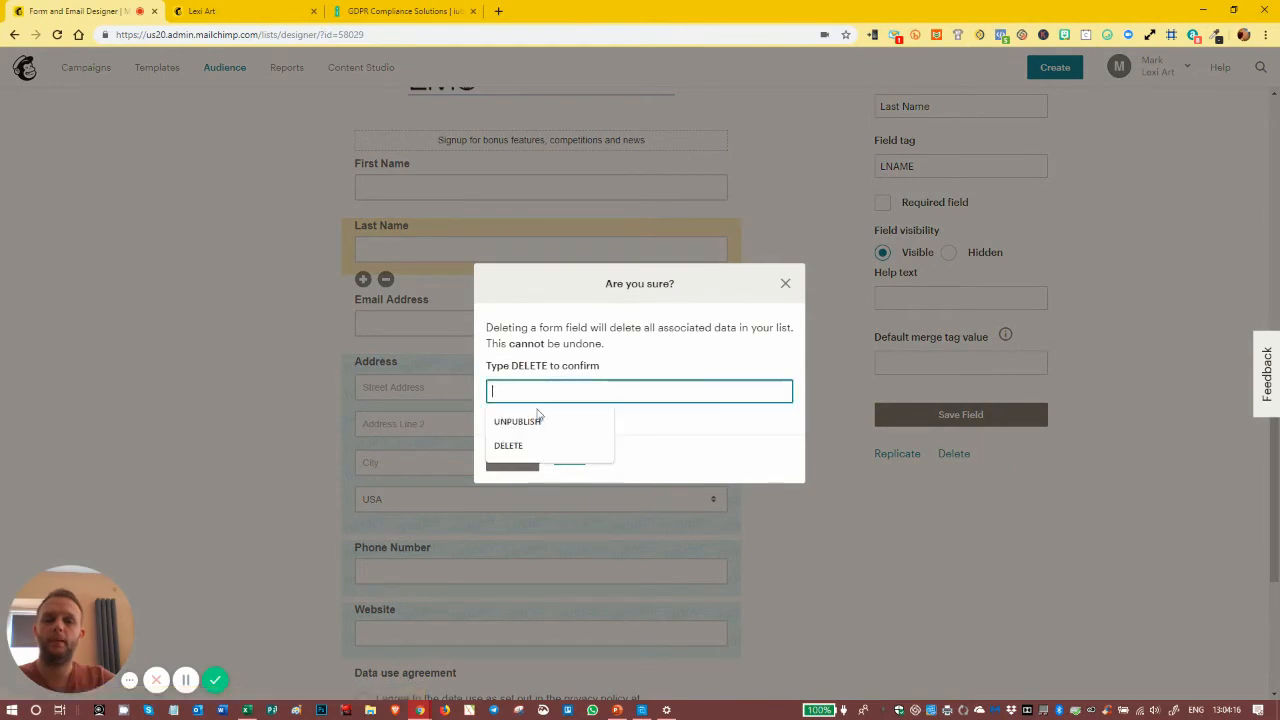
pyautogui.write('DELETE')
pyautogui.click(512, 460)
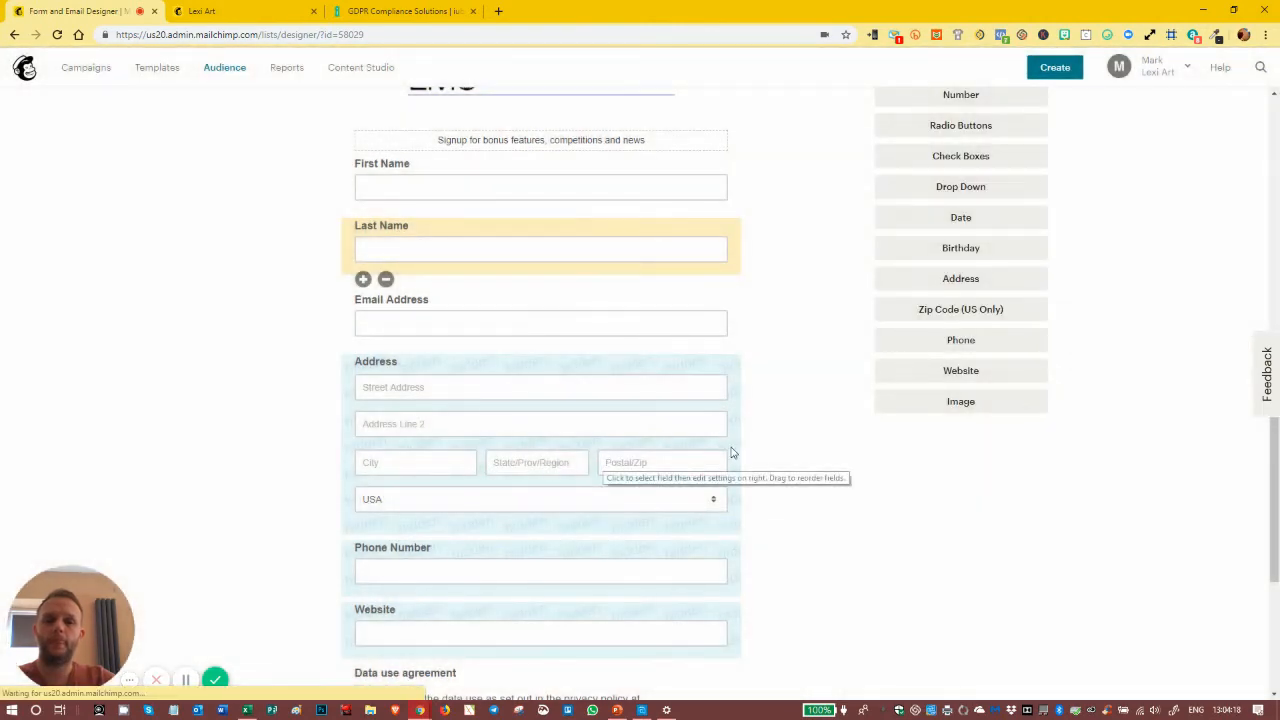
# - Refresh the live signup form to check it without the Last Name field
pyautogui.scroll(-3, 600, 475)
pyautogui.scroll(10, 521, 437)
pyautogui.click(201, 11)
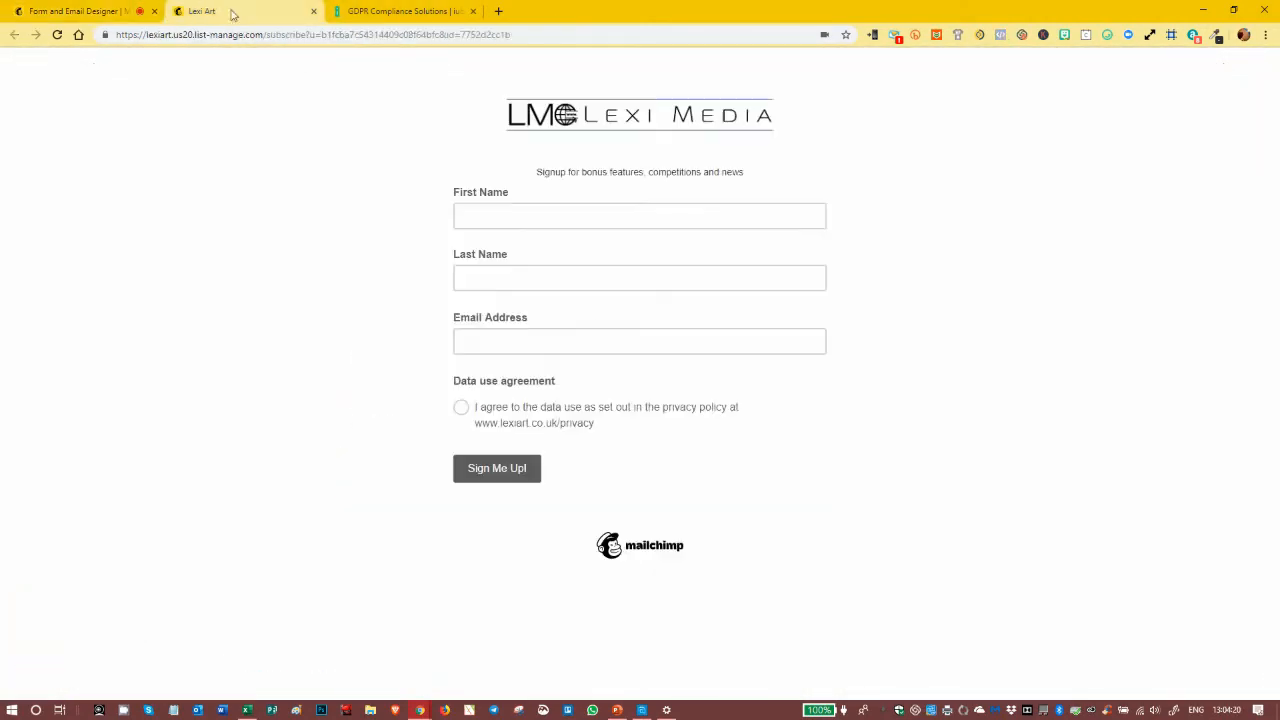
pyautogui.click(57, 35)
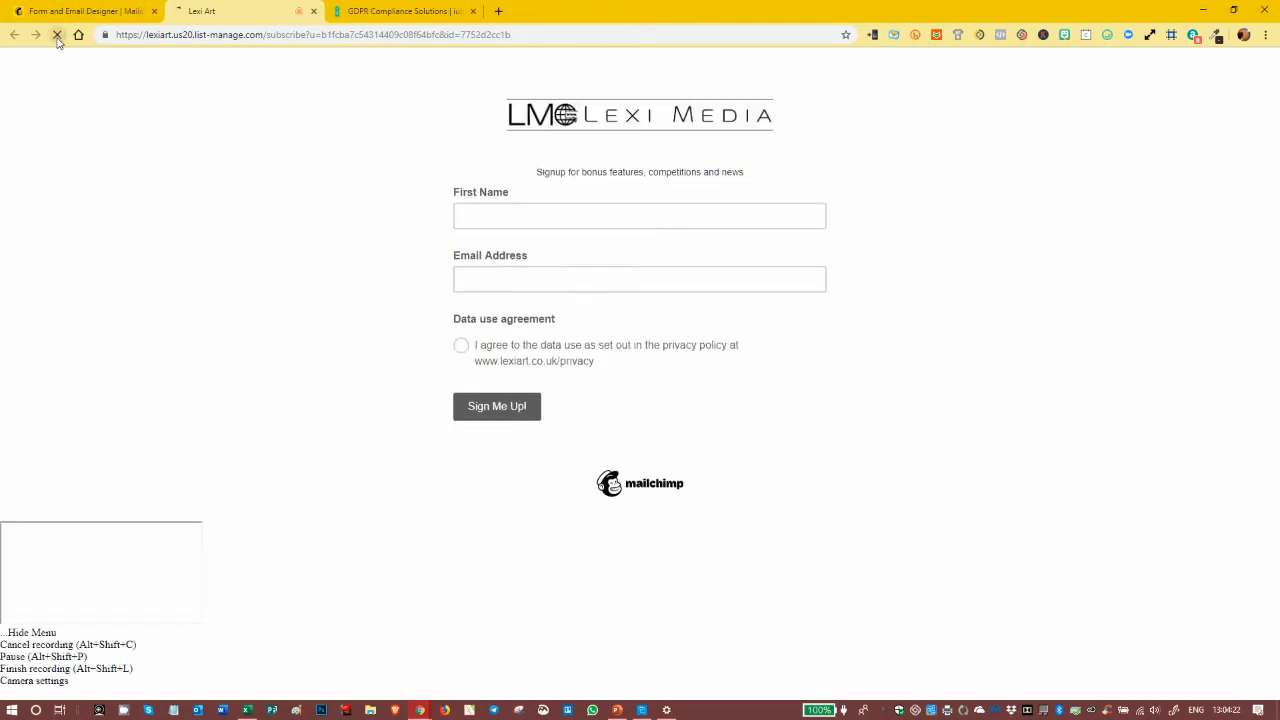